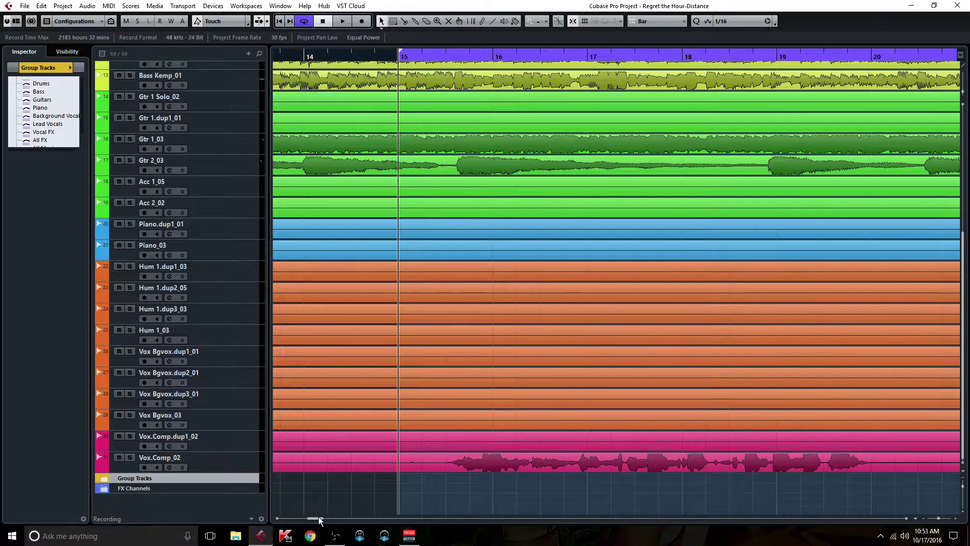
# - Open the channel settings of the Vox.Comp_02 track and place the window clear over the arrangement
pyautogui.click(514, 469)
pyautogui.click(171, 466)
pyautogui.moveTo(524, 91); pyautogui.dragTo(478, 165)
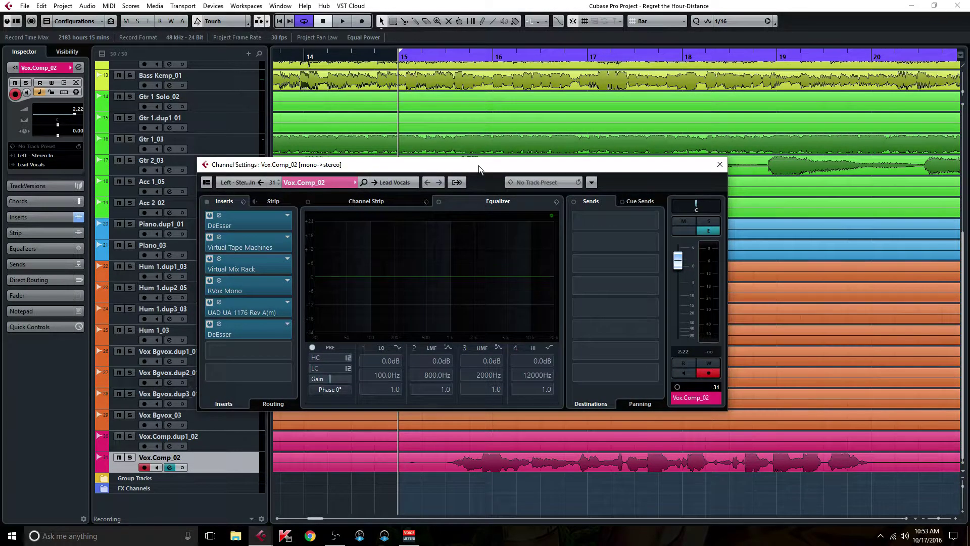
# - Add a stereo FX channel named Vocal Widener to the vocal's first send, using StereoDelay and routed to the Vocal FX group
pyautogui.rightClick(603, 220)
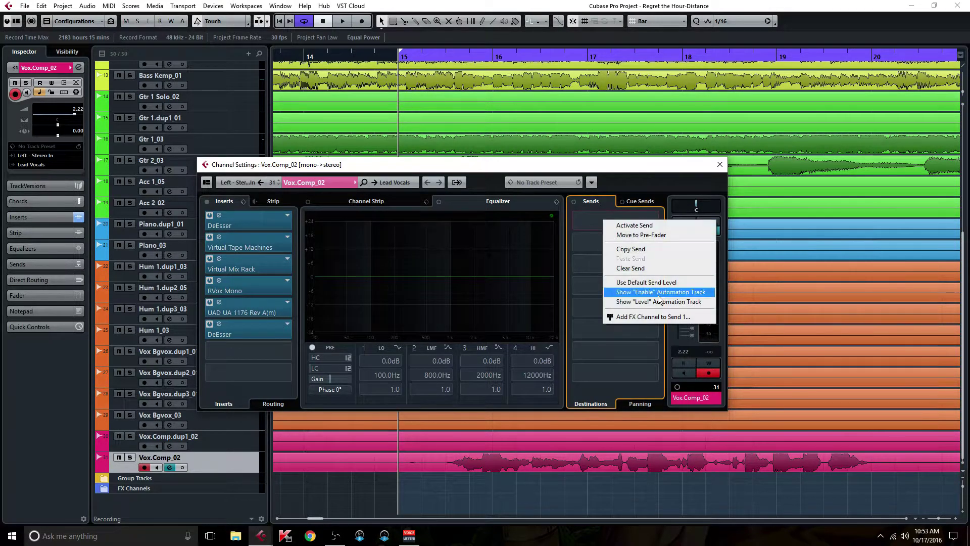
pyautogui.click(648, 317)
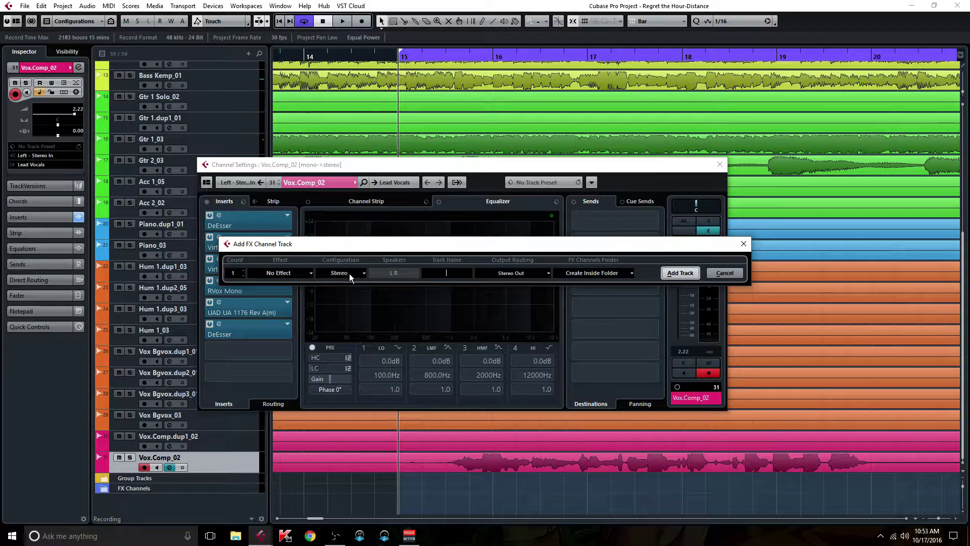
pyautogui.click(299, 274)
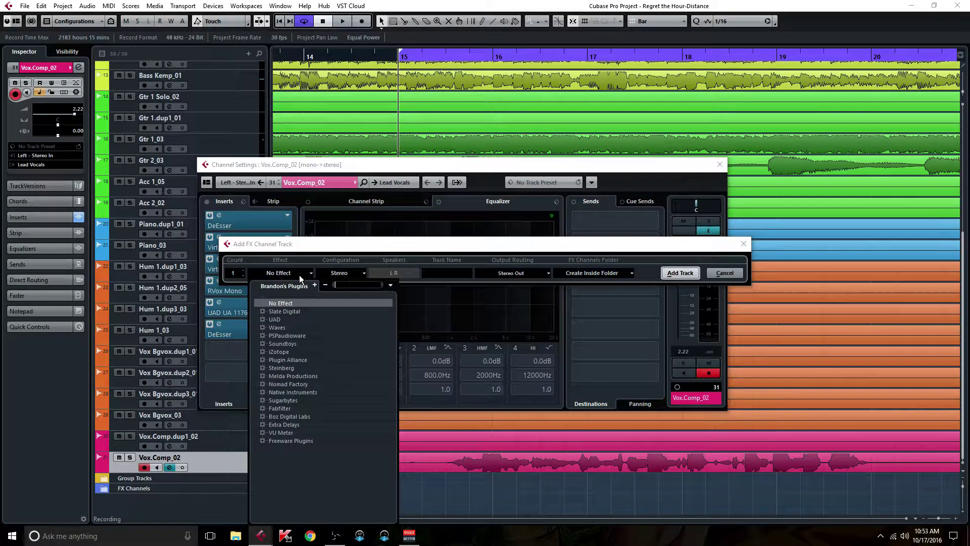
pyautogui.click(262, 368)
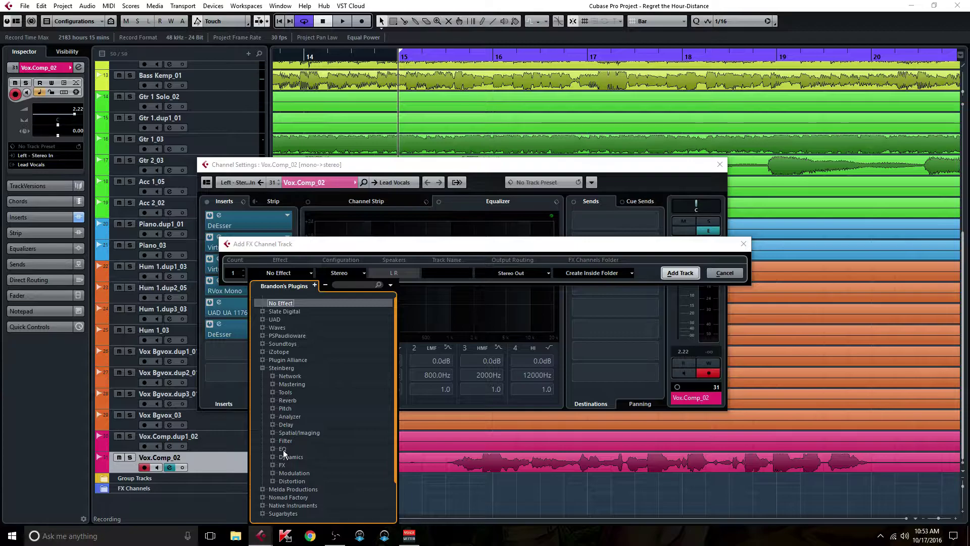
pyautogui.click(272, 424)
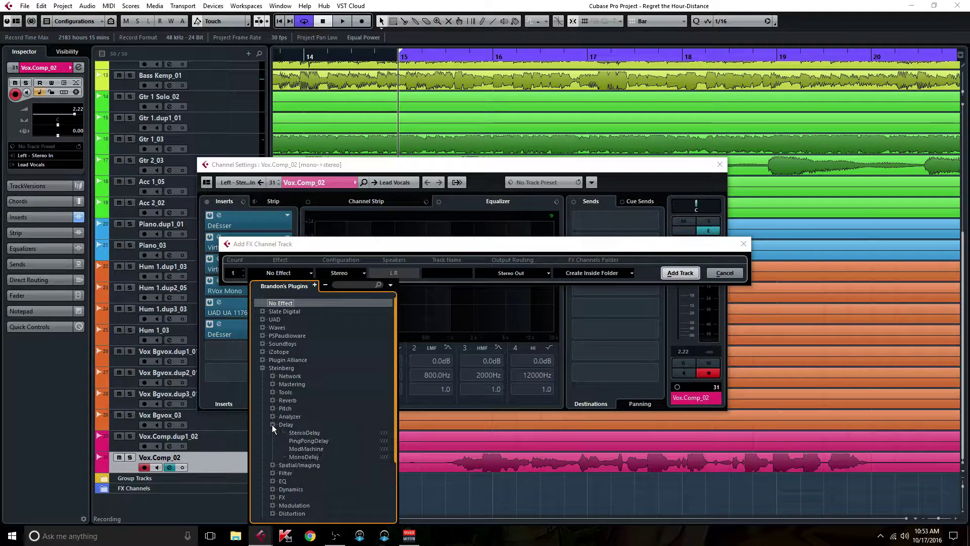
pyautogui.click(312, 432)
pyautogui.click(529, 274)
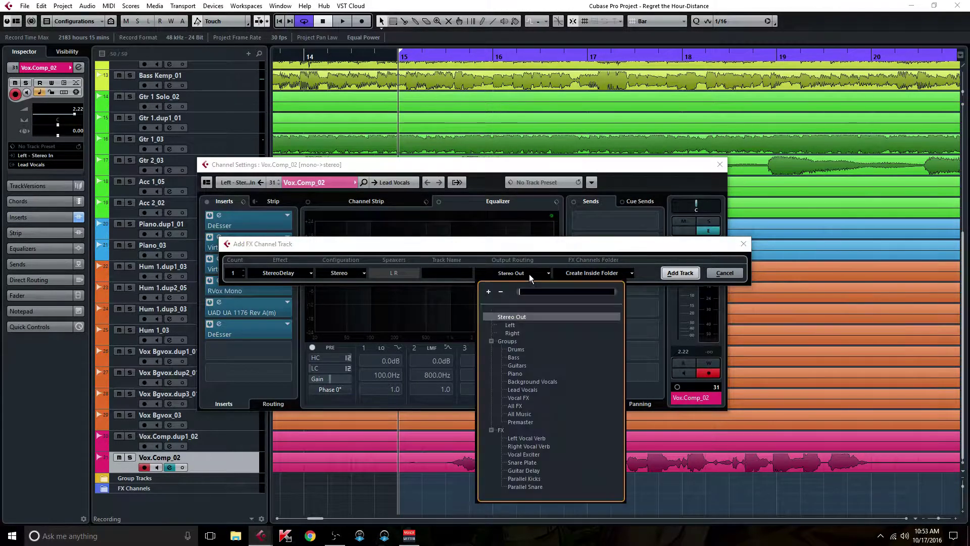
pyautogui.click(518, 398)
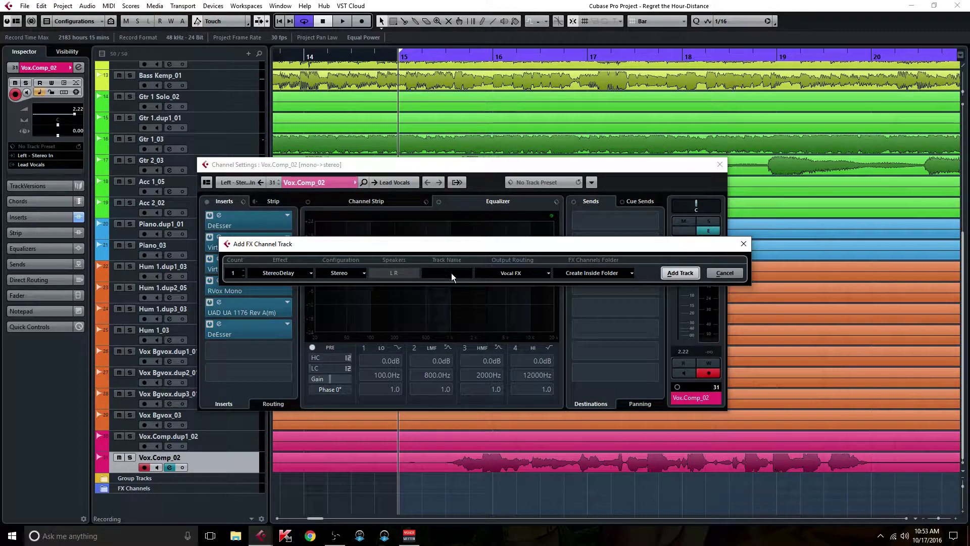
pyautogui.write('Vocal Widener')
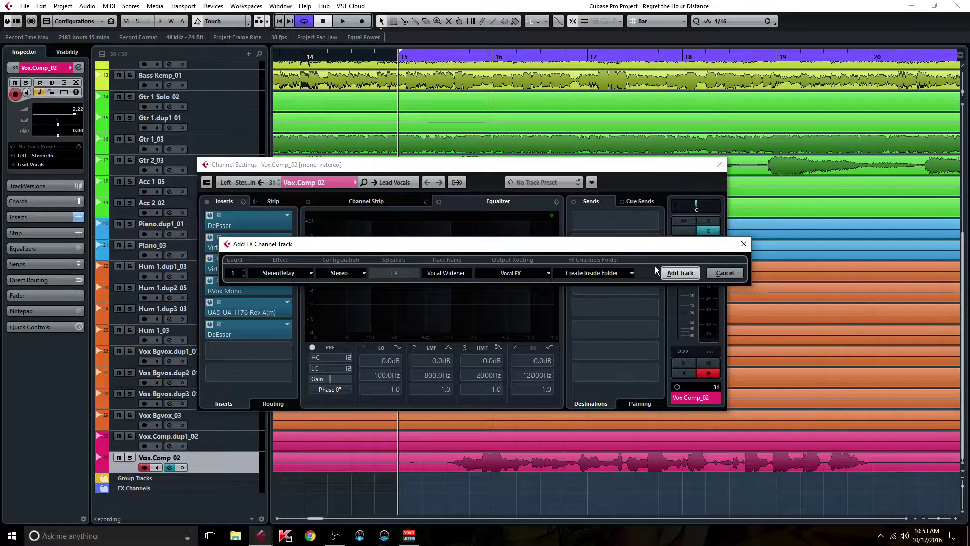
pyautogui.click(685, 274)
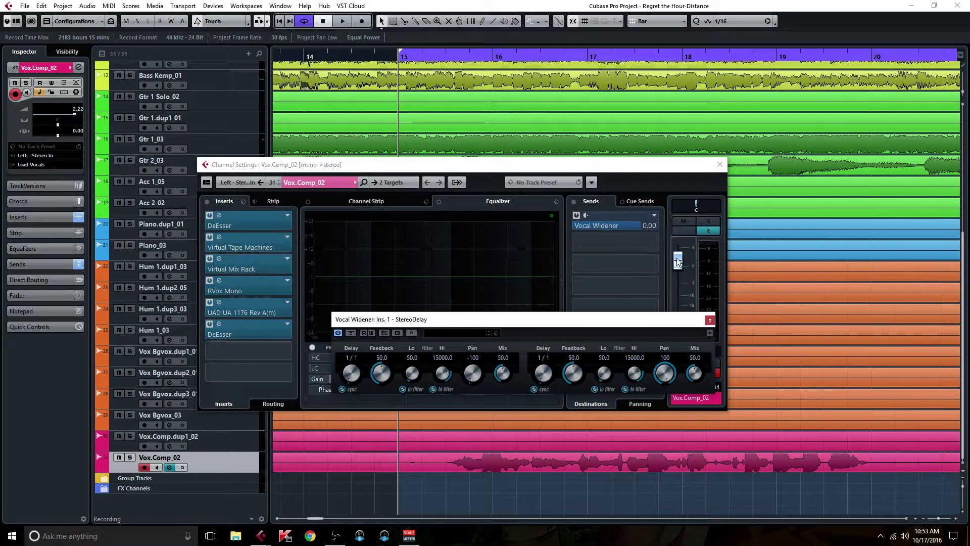
# - Close the vocal's channel settings, then disable tempo sync and set Mix to 100 on both sides of the StereoDelay
pyautogui.click(720, 164)
pyautogui.moveTo(407, 323); pyautogui.dragTo(392, 189)
pyautogui.click(327, 254)
pyautogui.click(518, 253)
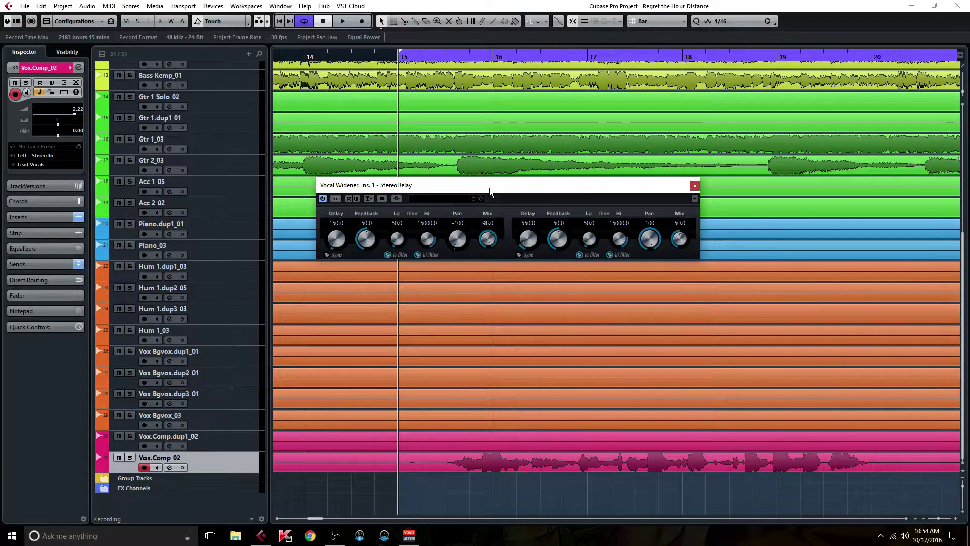
pyautogui.moveTo(489, 192); pyautogui.dragTo(497, 158)
pyautogui.rightClick(498, 158)
pyautogui.click(655, 186)
# - Turn off the low and high filters on both sides of the StereoDelay
pyautogui.click(388, 255)
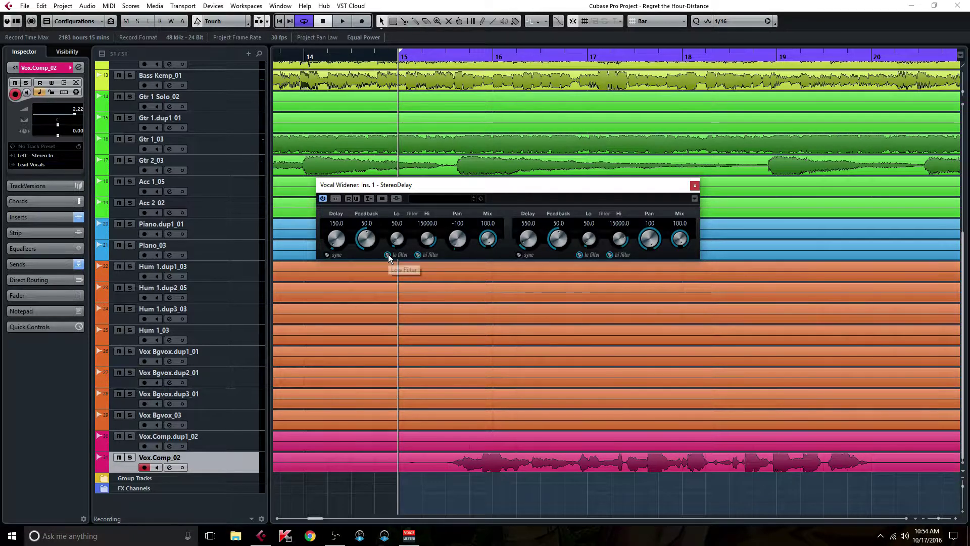
pyautogui.click(418, 255)
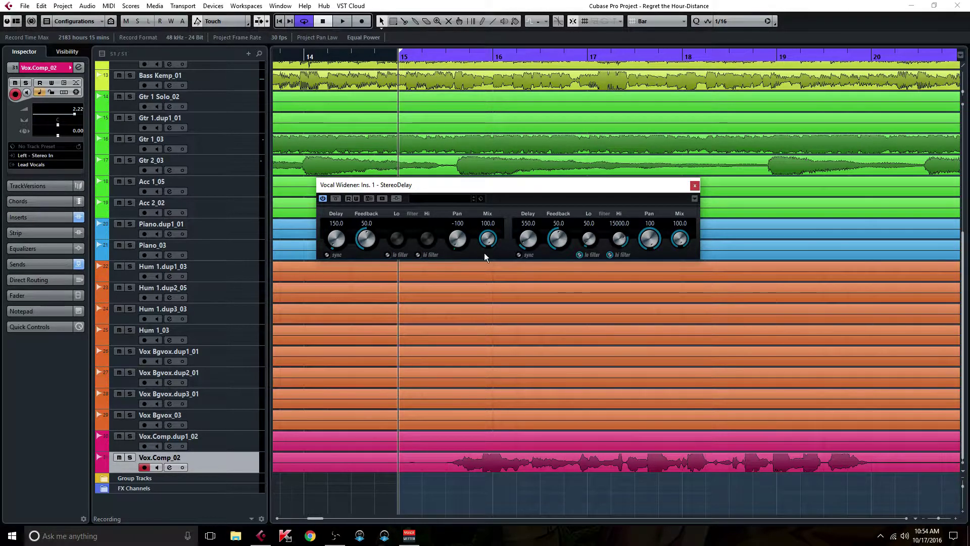
pyautogui.click(610, 255)
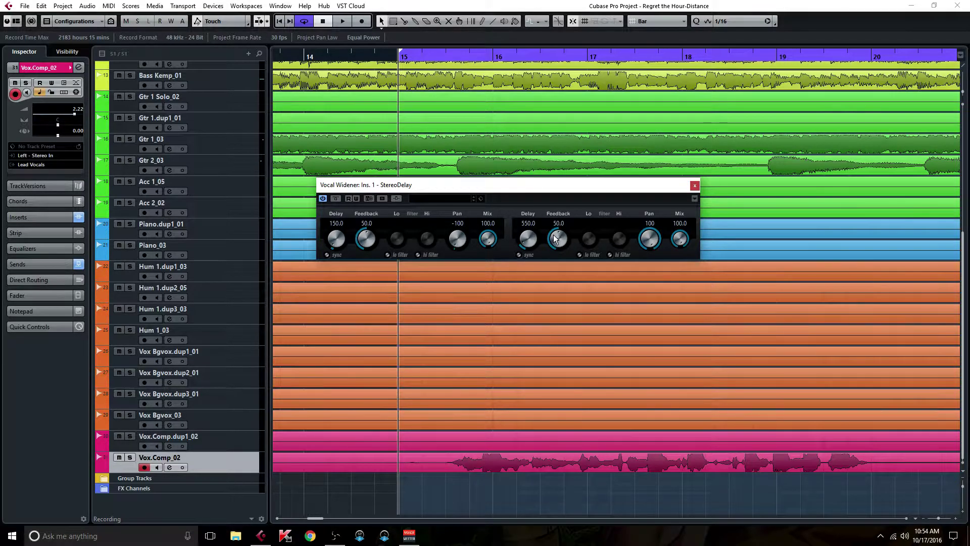
# - Set Feedback to 0 on both StereoDelay sides, with delay times of 10 on the first and 16 on the second
pyautogui.moveTo(560, 234); pyautogui.dragTo(551, 264)
pyautogui.click(338, 222)
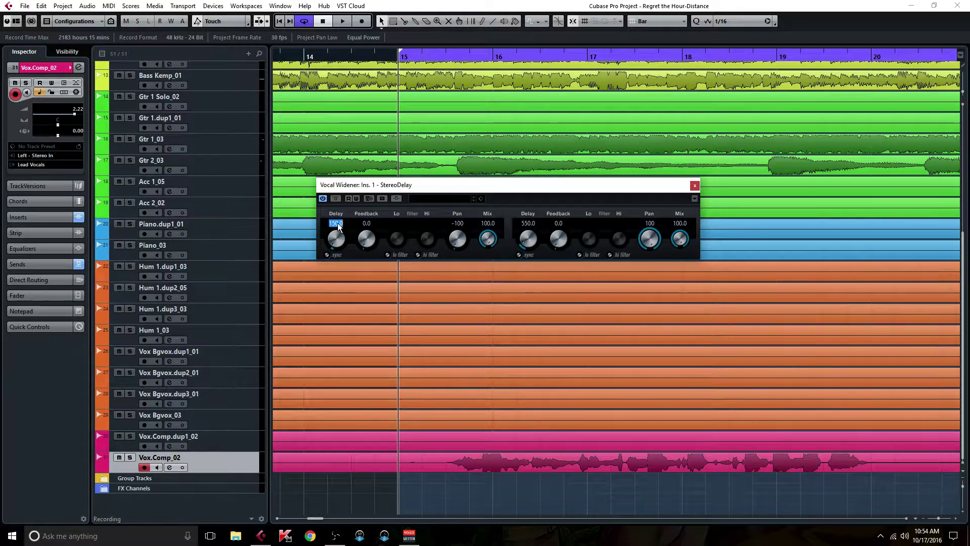
pyautogui.write('10')
pyautogui.press('Return')
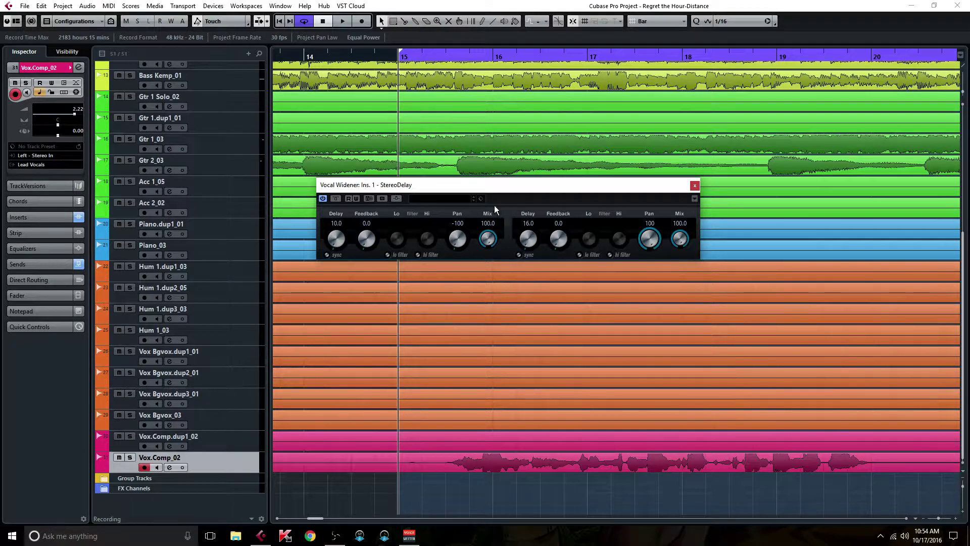
# - Start playback and enable the first delay's filters, with the low filter at about 160 and the high filter at about 10958
pyautogui.moveTo(489, 183); pyautogui.dragTo(504, 164)
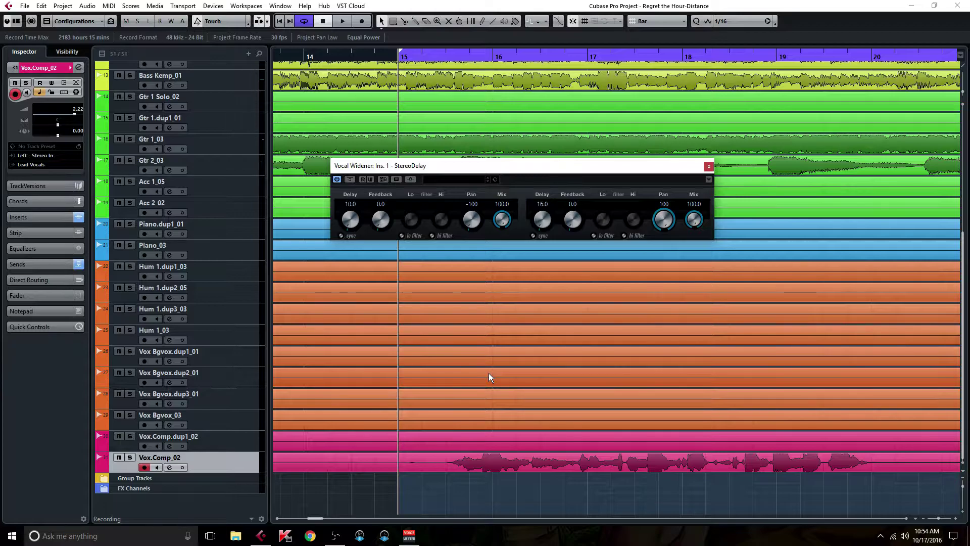
pyautogui.press('space')
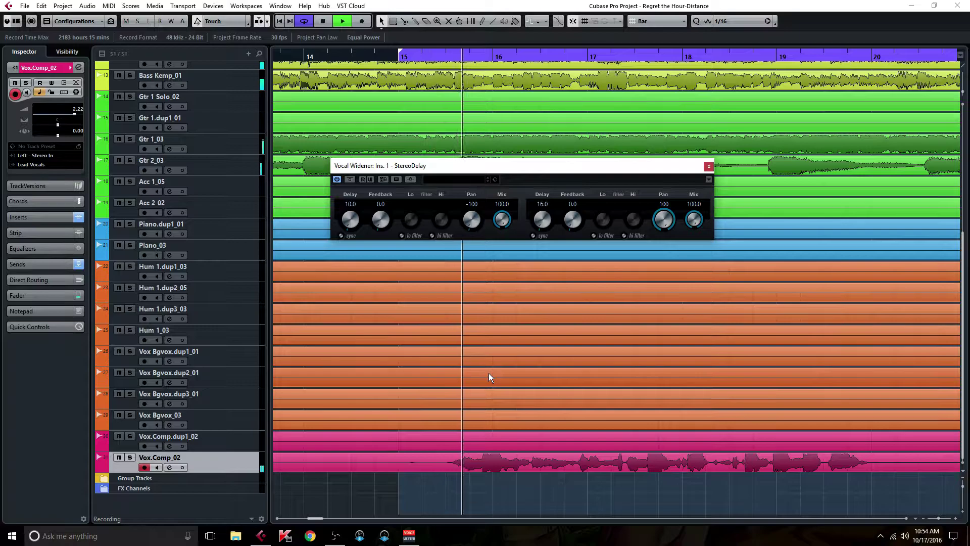
pyautogui.click(402, 235)
pyautogui.moveTo(410, 228); pyautogui.dragTo(440, 221)
pyautogui.click(432, 235)
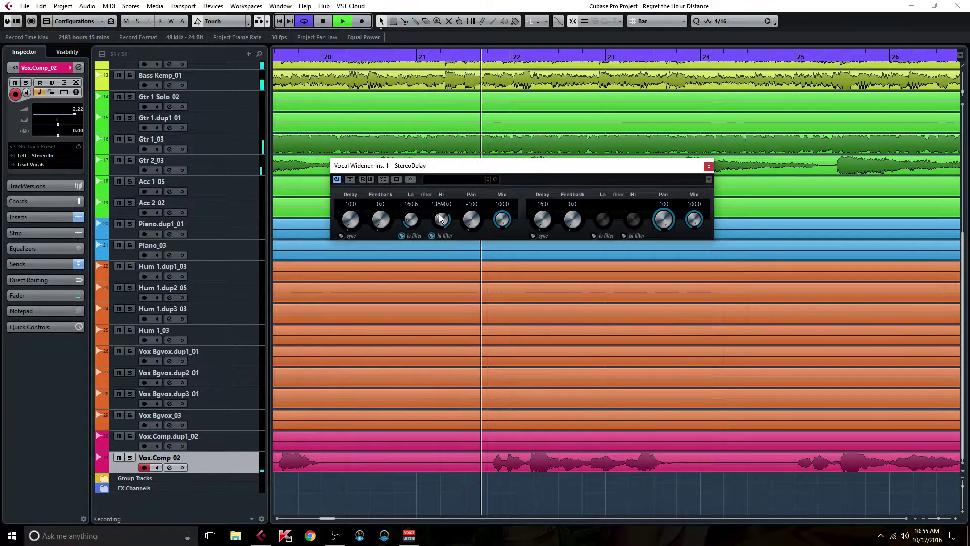
pyautogui.moveTo(442, 219); pyautogui.dragTo(443, 231)
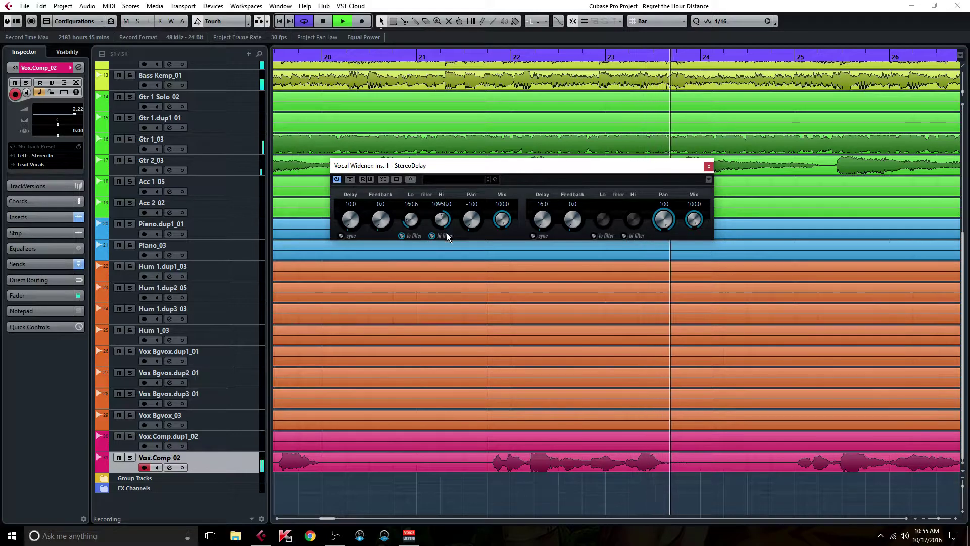
# - Enable the second delay's filters, with the low filter at about 267 and the high filter at about 12462
pyautogui.click(594, 235)
pyautogui.moveTo(598, 227); pyautogui.dragTo(607, 199)
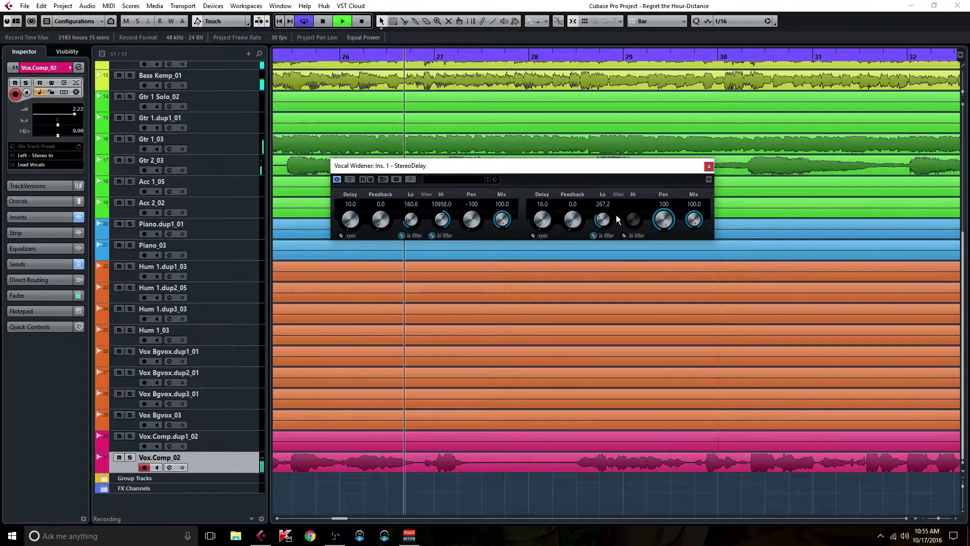
pyautogui.click(624, 236)
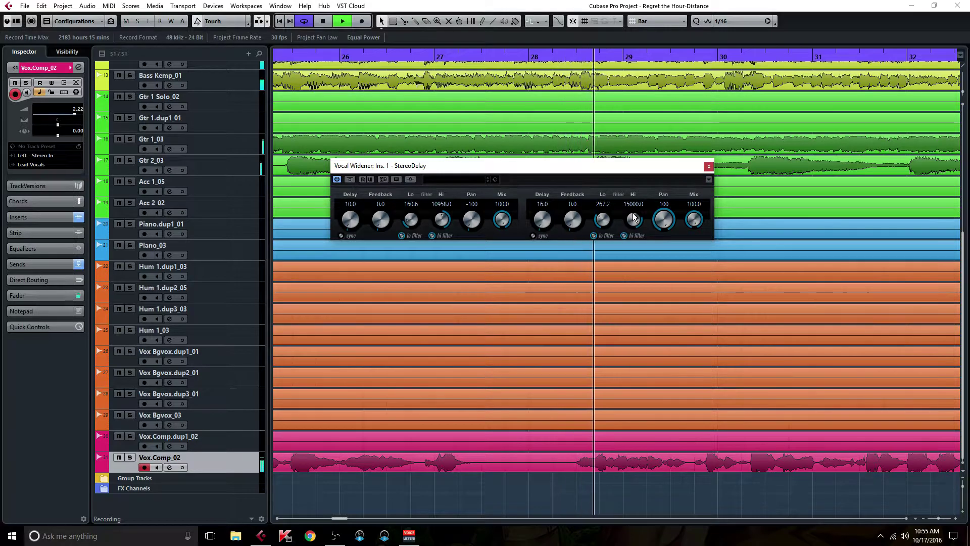
pyautogui.moveTo(635, 217); pyautogui.dragTo(639, 237)
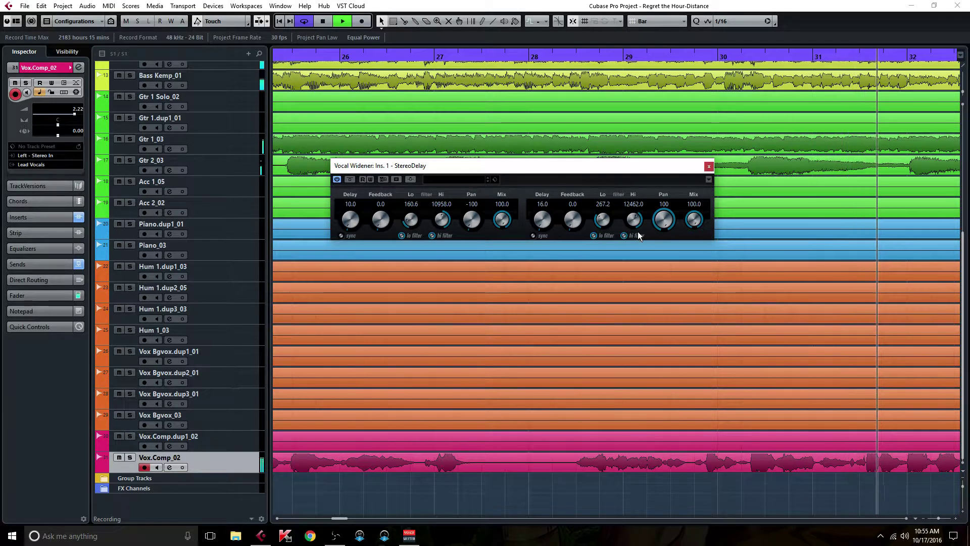
pyautogui.click(100, 488)
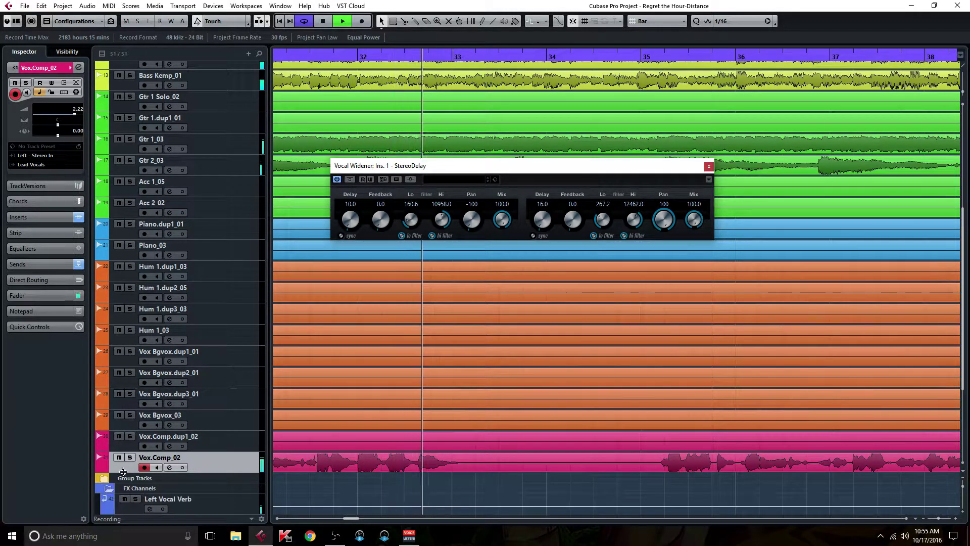
pyautogui.scroll(-4, 147, 455)
pyautogui.click(149, 487)
pyautogui.moveTo(543, 166); pyautogui.dragTo(510, 90)
pyautogui.moveTo(684, 268); pyautogui.dragTo(685, 298)
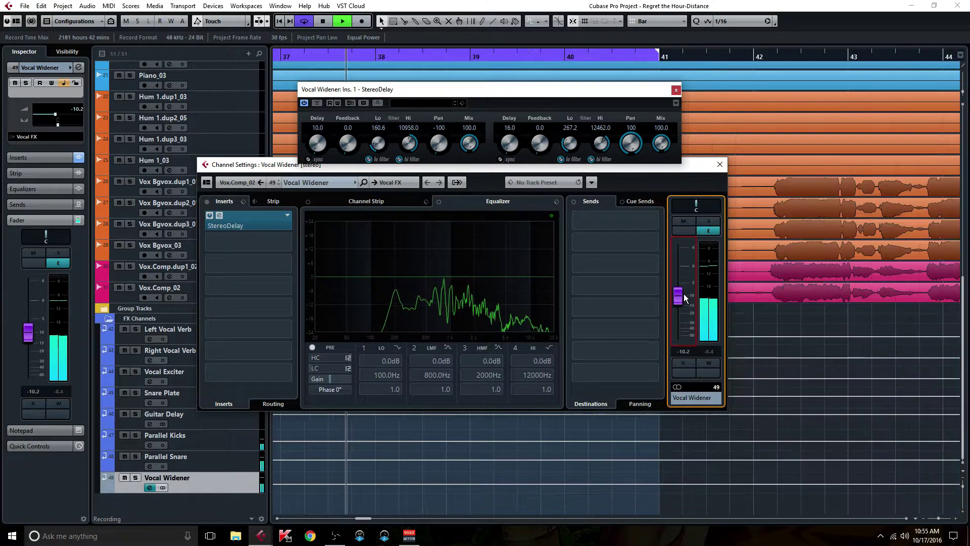
pyautogui.moveTo(572, 89); pyautogui.dragTo(565, 78)
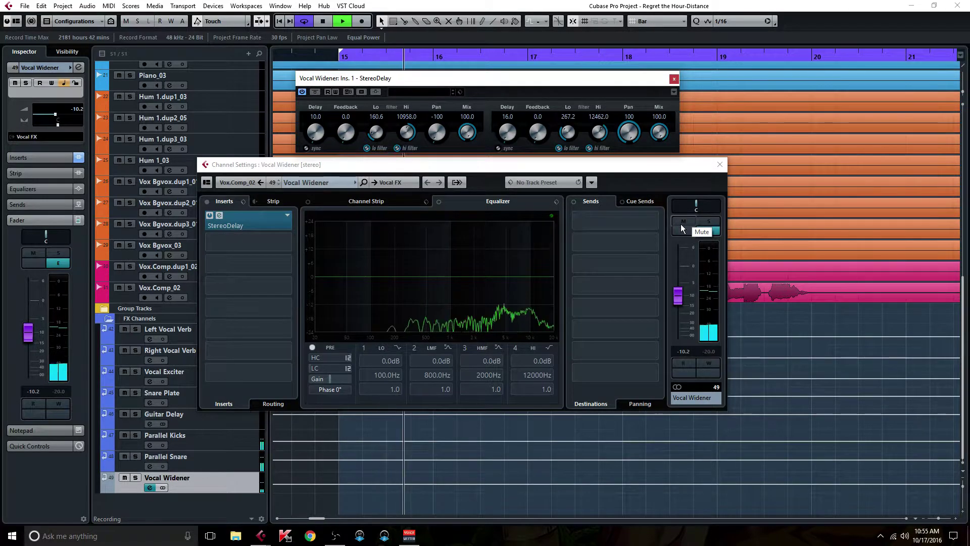
# - Compare the mix with and without the Vocal Widener by toggling its mute during playback, then stop playback and leave it unmuted
pyautogui.click(680, 222)
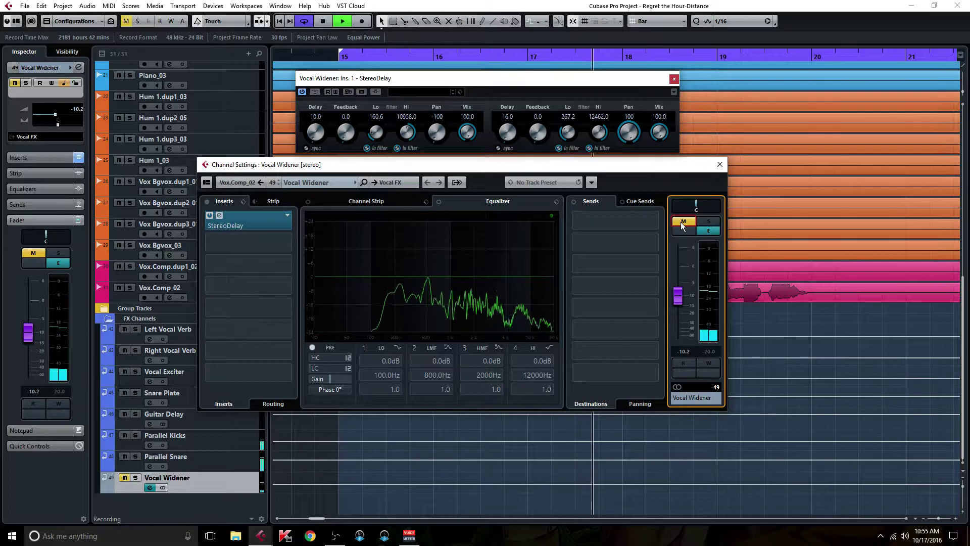
pyautogui.click(680, 223)
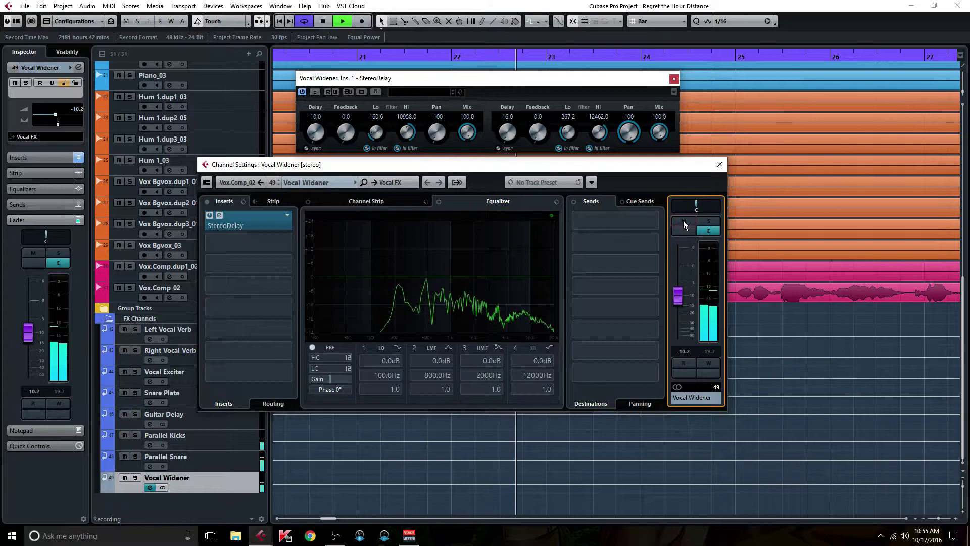
pyautogui.click(683, 221)
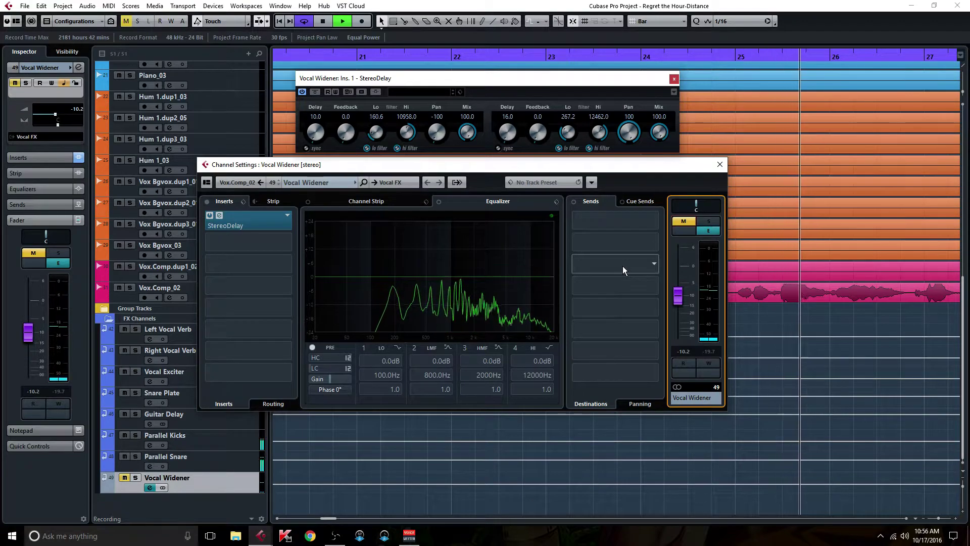
pyautogui.click(678, 221)
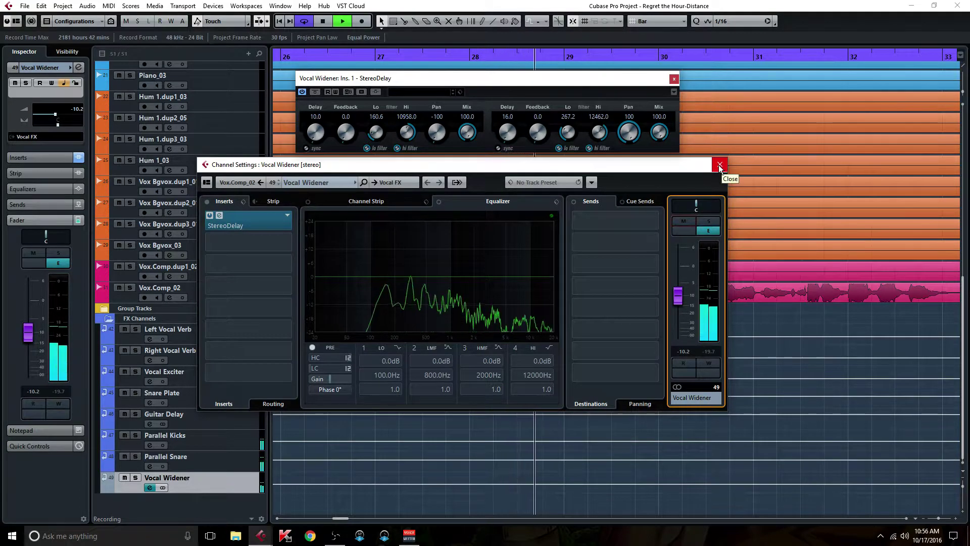
pyautogui.click(682, 222)
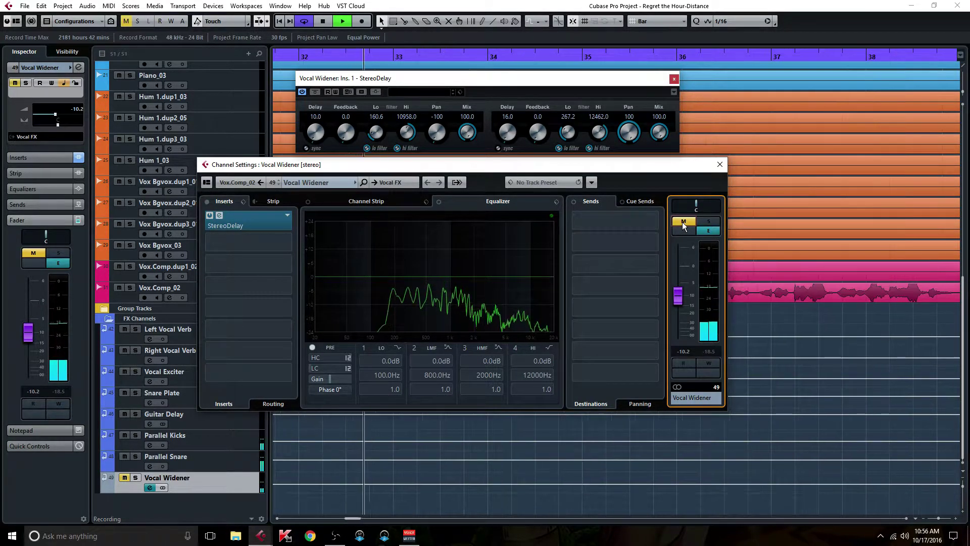
pyautogui.press('space')
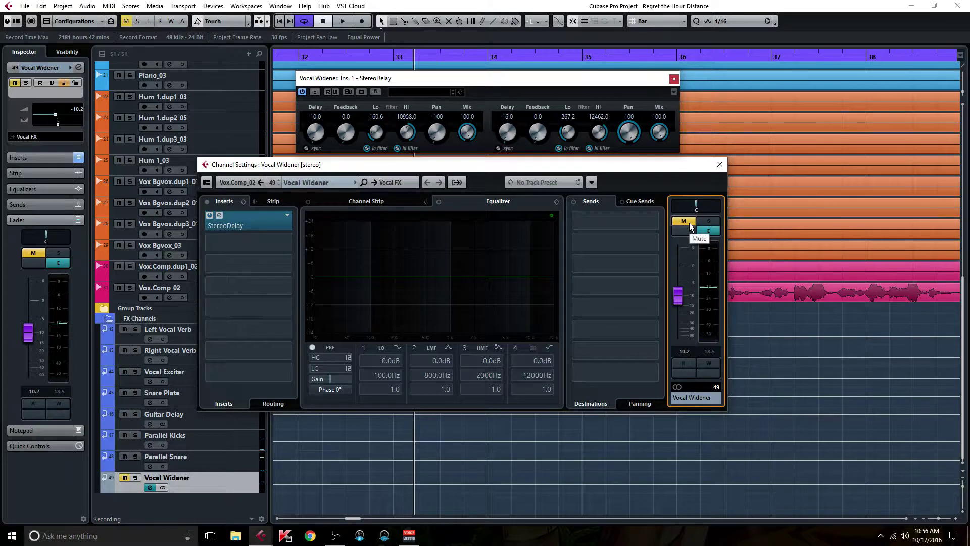
pyautogui.click(689, 223)
pyautogui.moveTo(485, 78); pyautogui.dragTo(492, 198)
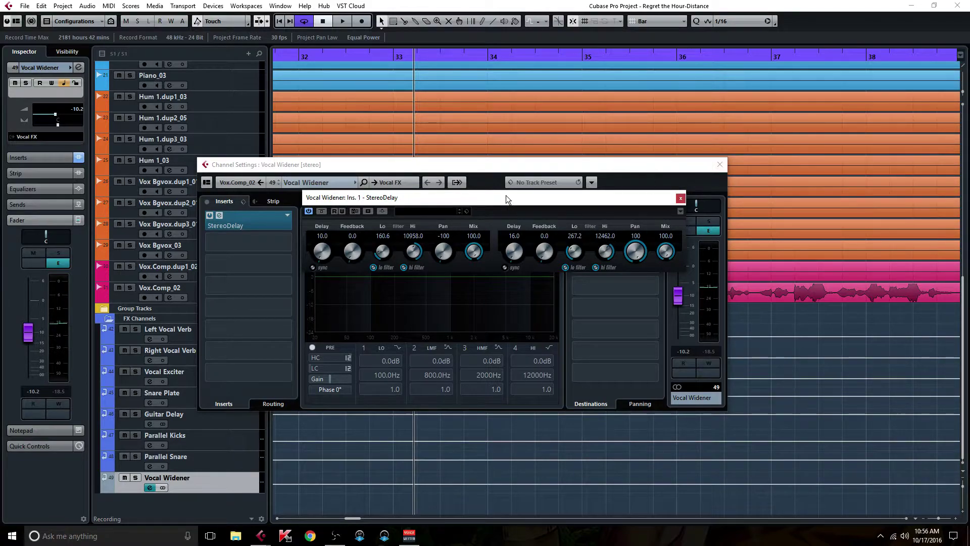
pyautogui.moveTo(501, 202); pyautogui.dragTo(535, 105)
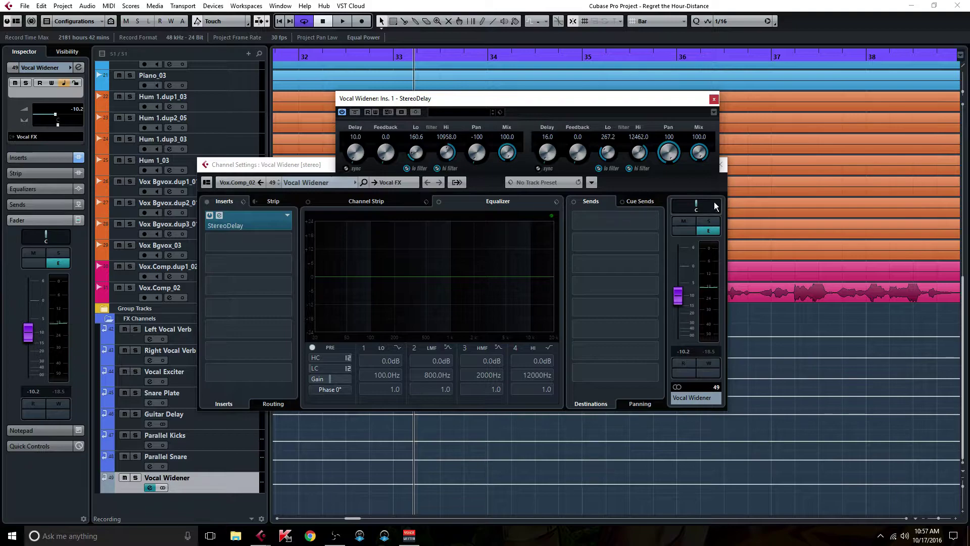
pyautogui.moveTo(289, 165); pyautogui.dragTo(347, 219)
pyautogui.moveTo(473, 101); pyautogui.dragTo(415, 117)
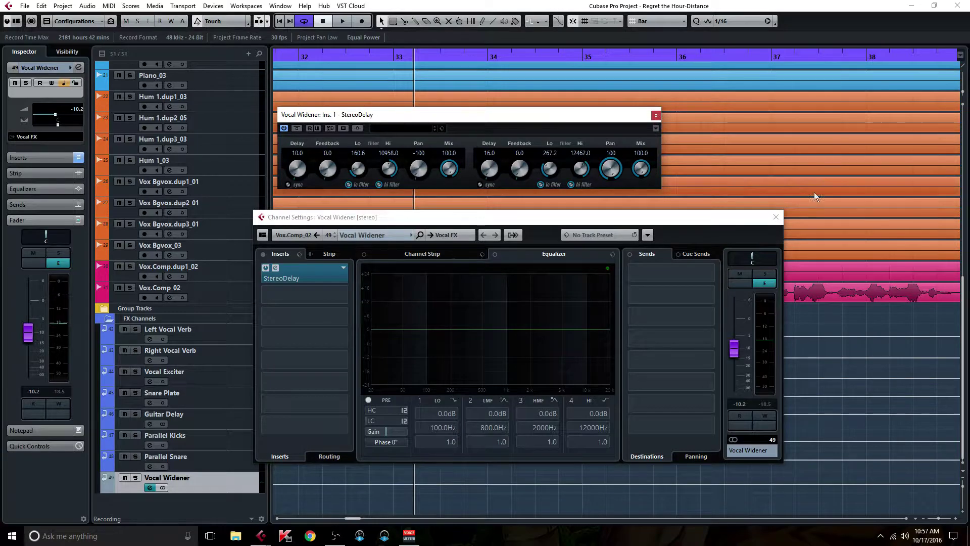
# - Close the channel settings and tempo-sync both StereoDelay delays, with the first at 1/4 and the second at 1/8
pyautogui.click(776, 219)
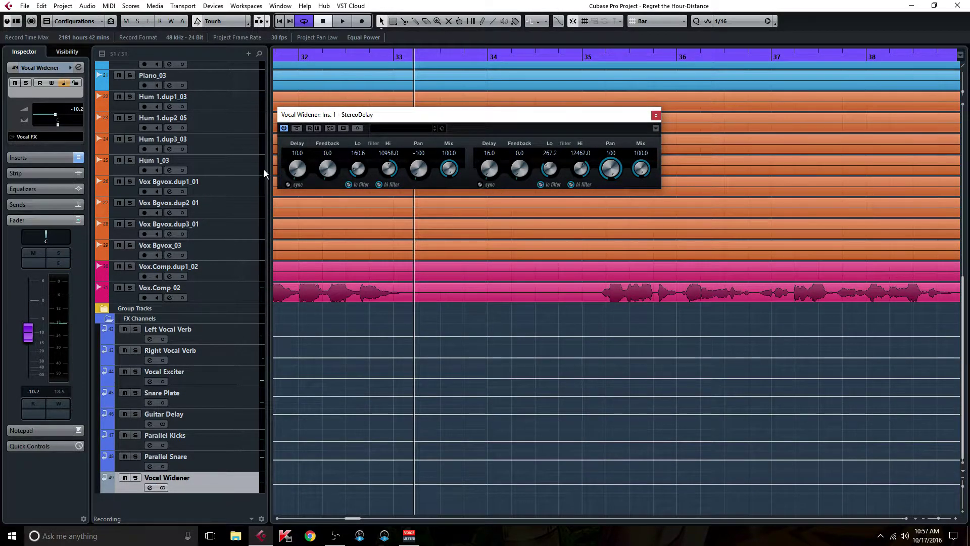
pyautogui.click(289, 185)
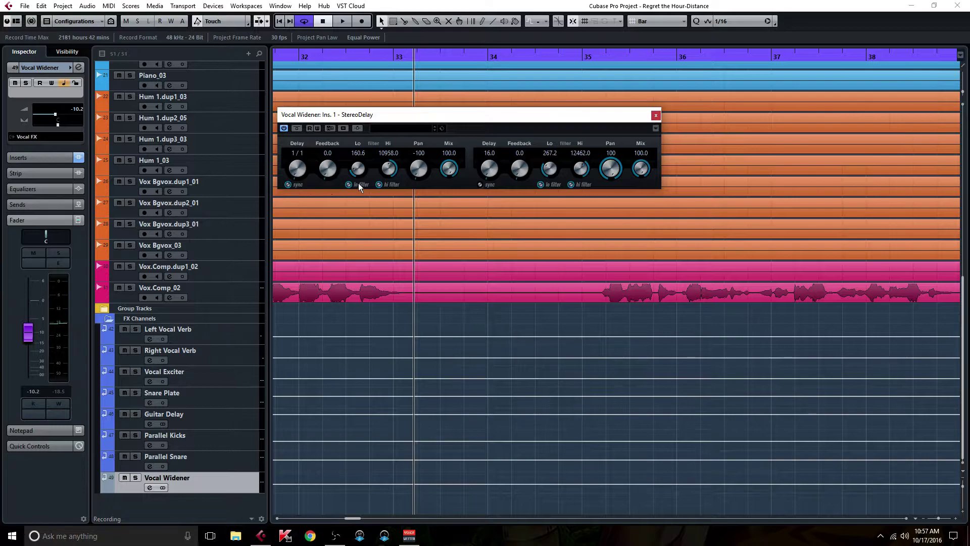
pyautogui.click(479, 185)
pyautogui.moveTo(295, 171); pyautogui.dragTo(296, 159)
pyautogui.moveTo(396, 117); pyautogui.dragTo(477, 191)
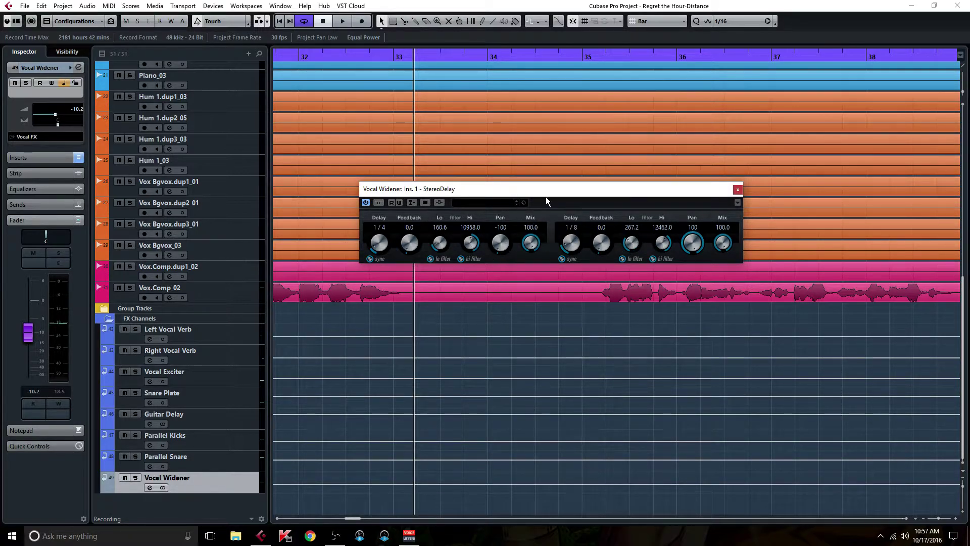
pyautogui.moveTo(572, 192); pyautogui.dragTo(561, 266)
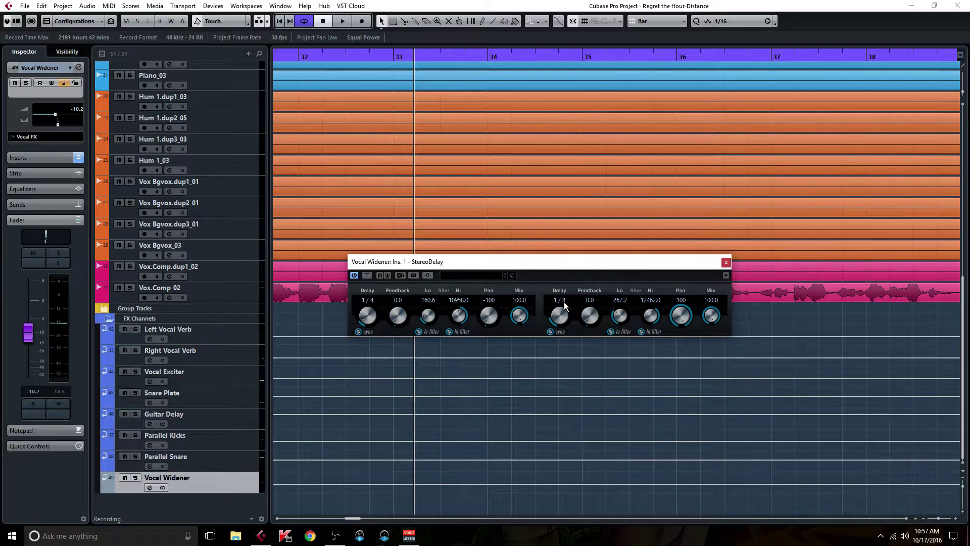
# - Select the Kick In_01 audio event and analyze it with Tempo Detection
pyautogui.moveTo(965, 298); pyautogui.dragTo(957, 122)
pyautogui.click(381, 70)
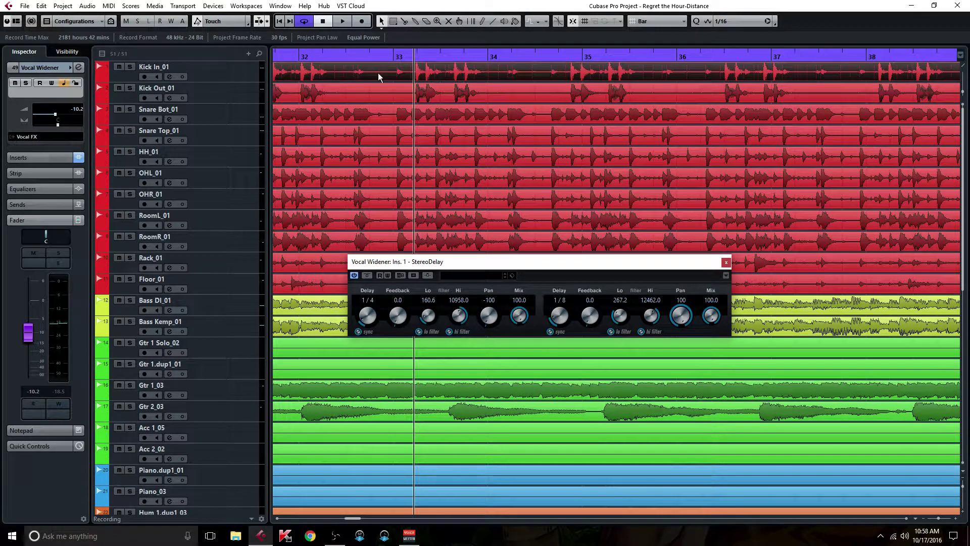
pyautogui.click(63, 6)
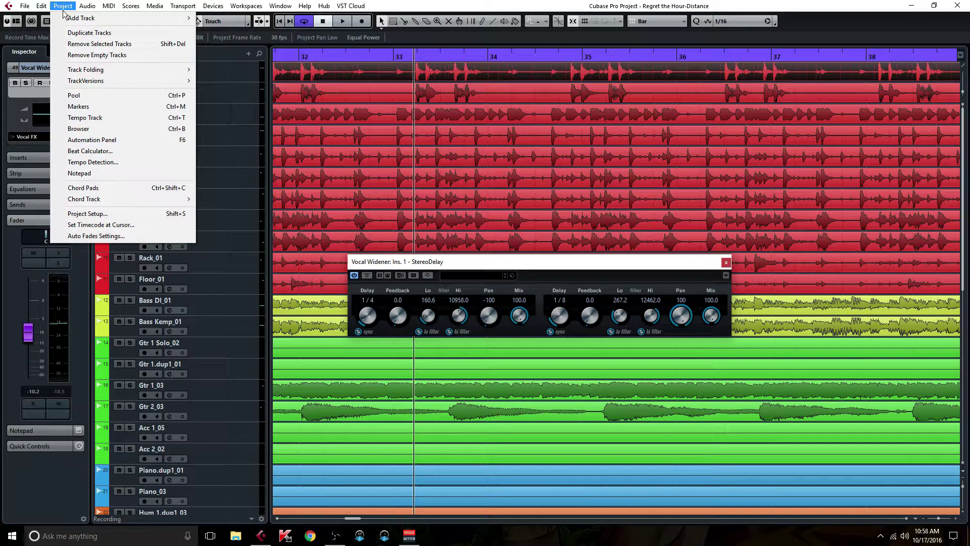
pyautogui.click(93, 162)
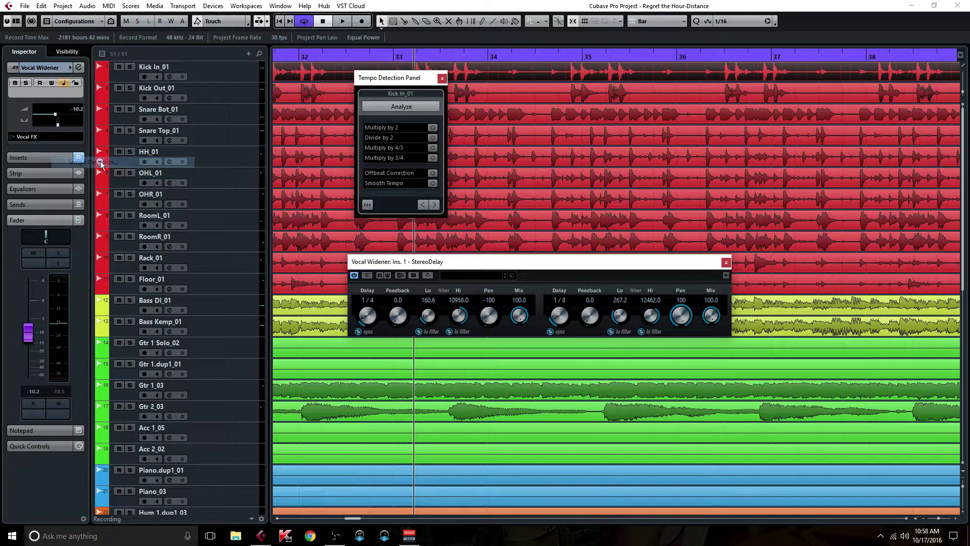
pyautogui.click(389, 106)
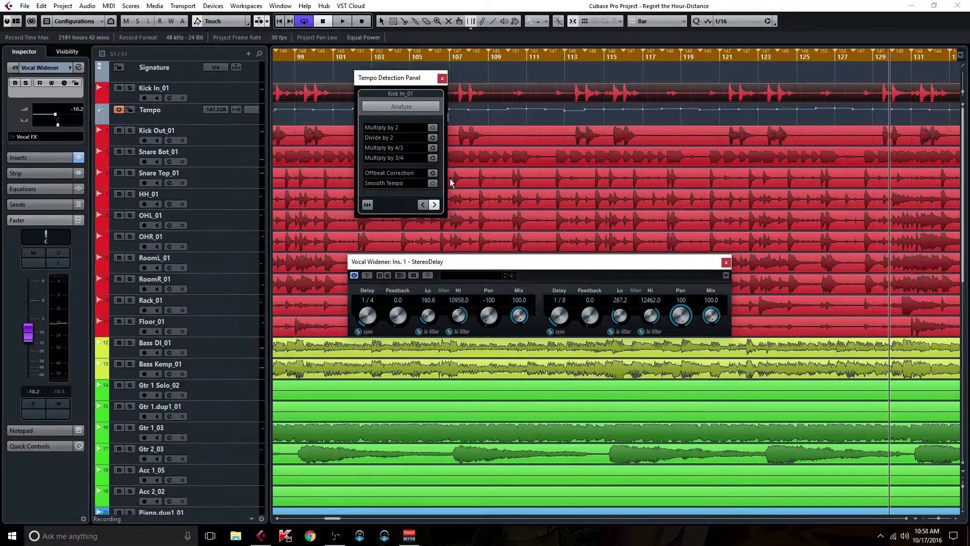
# - Check the detected tempo on the transport during playback, halve it, then close Tempo Detection and the transport and stop playback
pyautogui.press('F2')
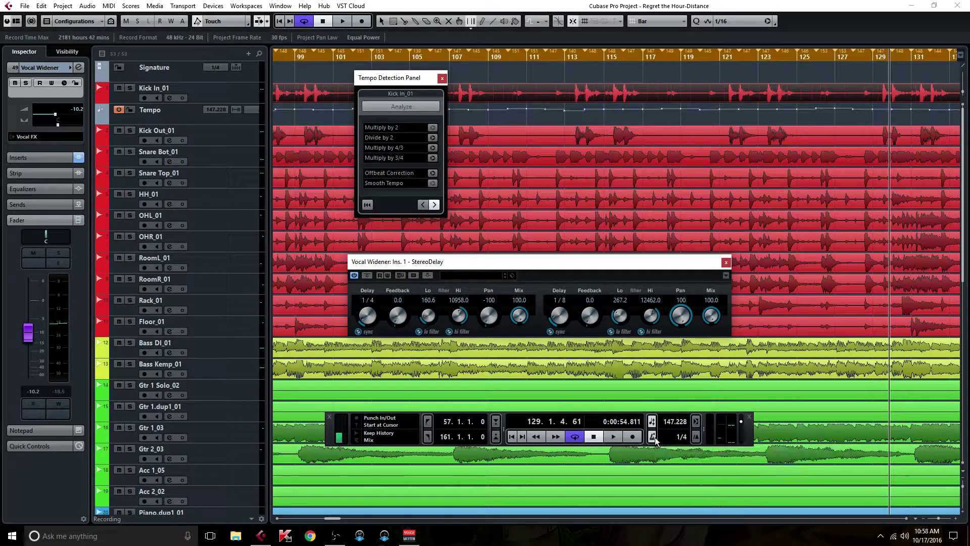
pyautogui.press('space')
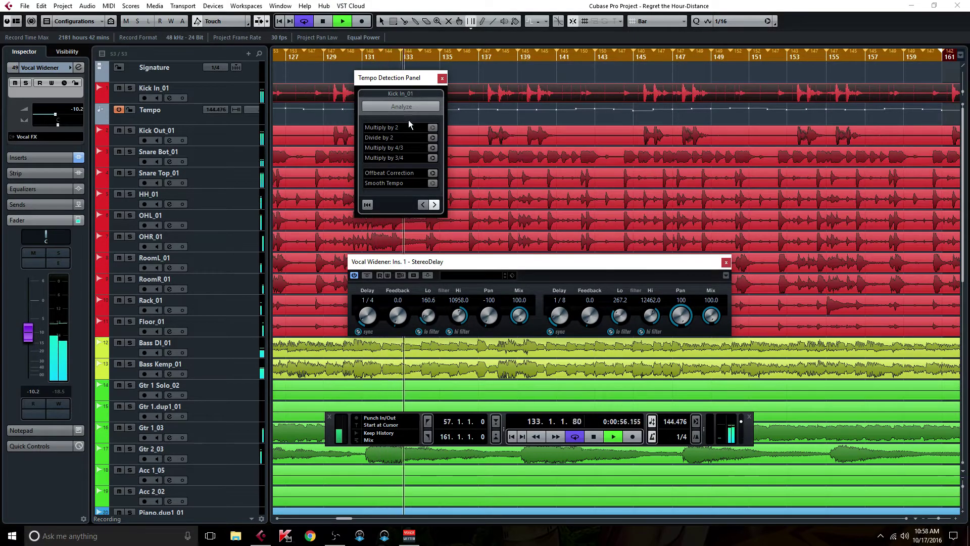
pyautogui.click(433, 137)
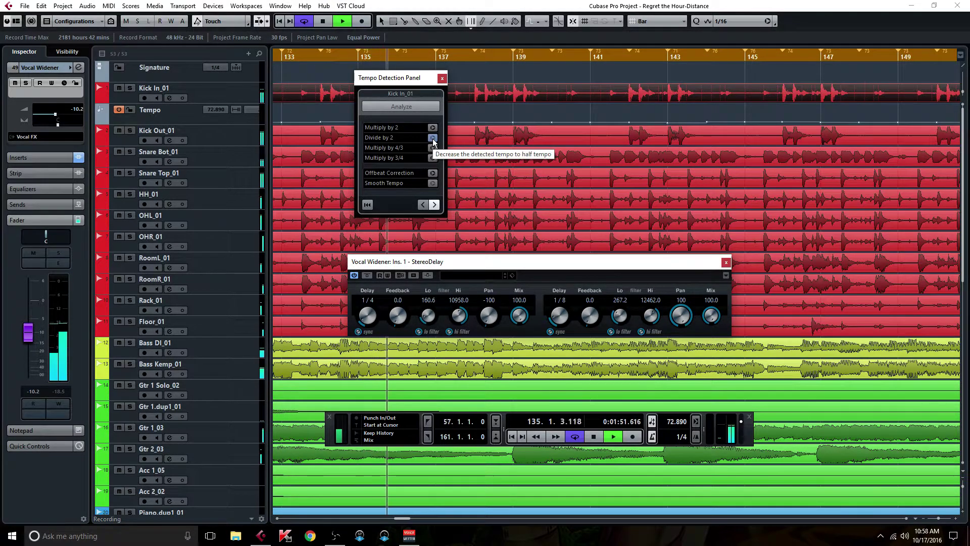
pyautogui.click(442, 77)
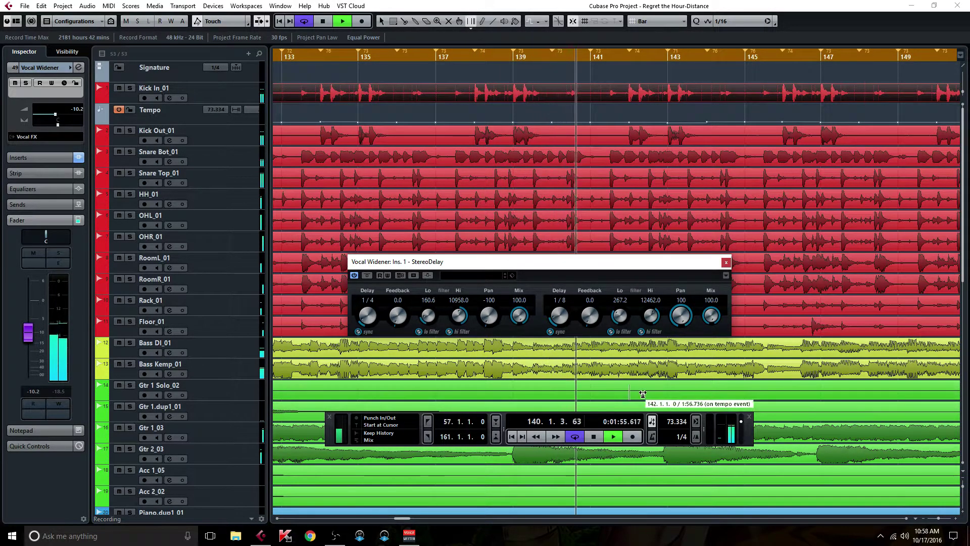
pyautogui.click(750, 418)
pyautogui.press('space')
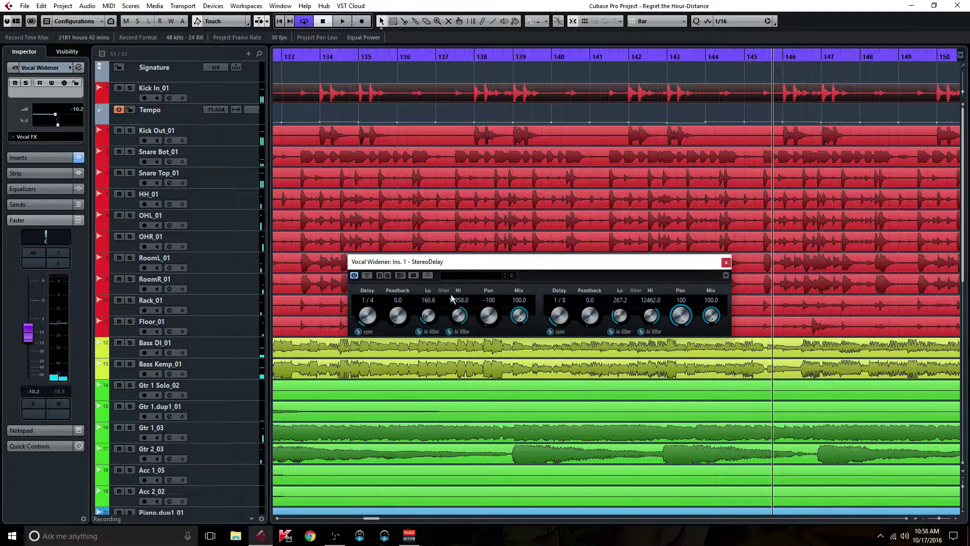
# - Move the Tempo track above the Signature track so it comes first in the track list
pyautogui.moveTo(511, 256); pyautogui.dragTo(491, 214)
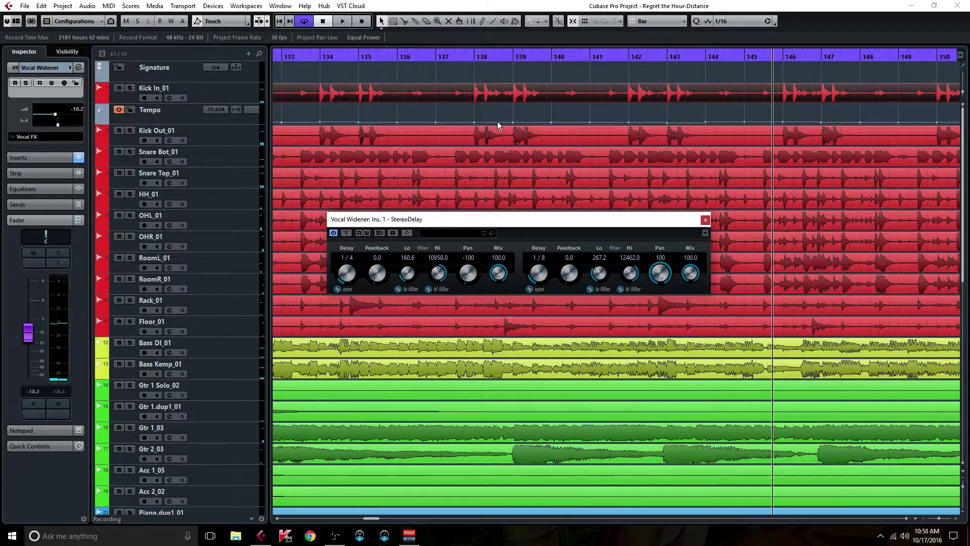
pyautogui.click(216, 116)
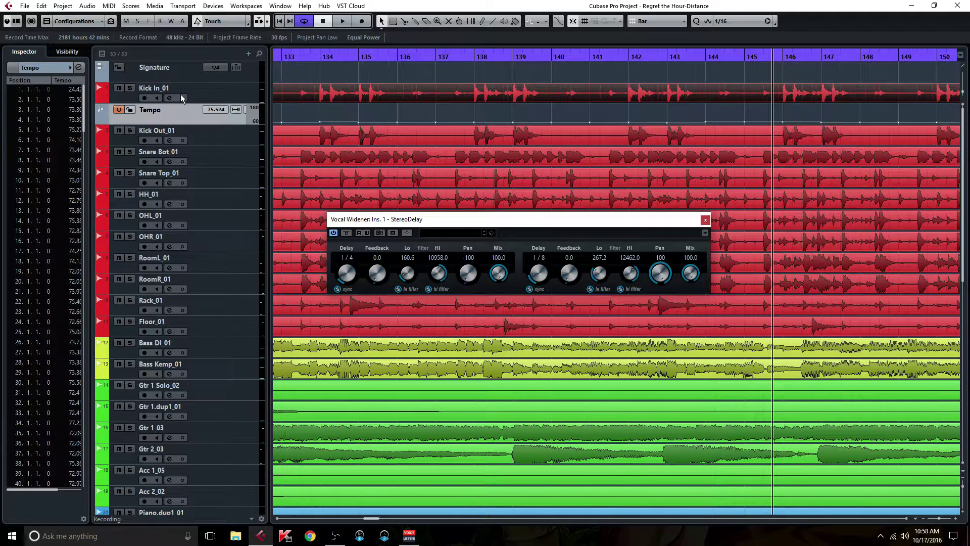
pyautogui.moveTo(183, 117); pyautogui.dragTo(184, 82)
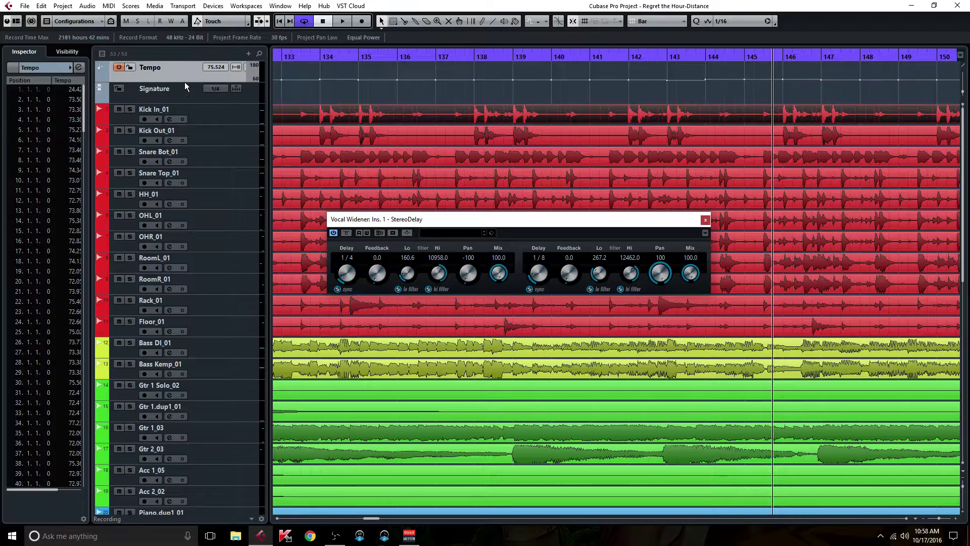
# - Return to the FX Channels folder, set the first delay back to 1/4 and close the StereoDelay editor
pyautogui.scroll(-10, 253, 272)
pyautogui.scroll(-3, 347, 276)
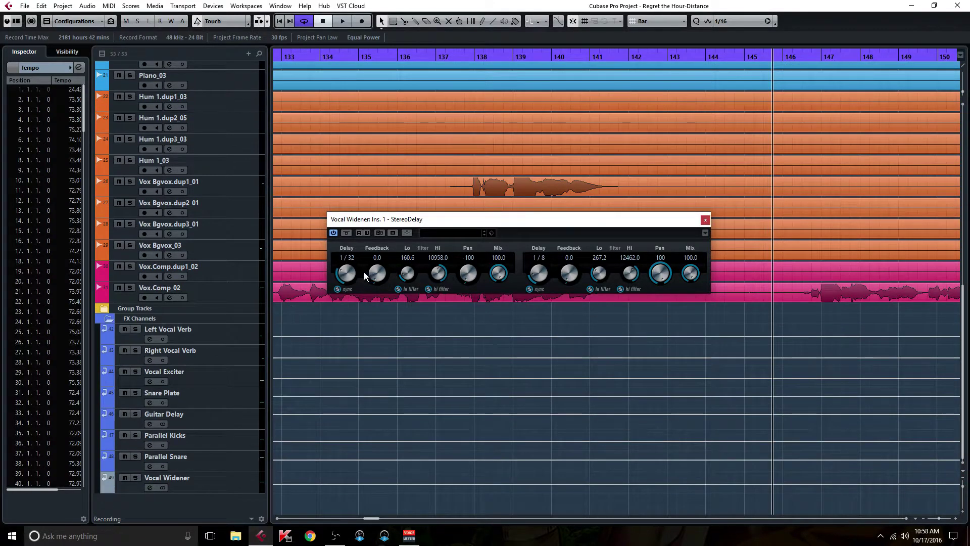
pyautogui.scroll(1, 342, 273)
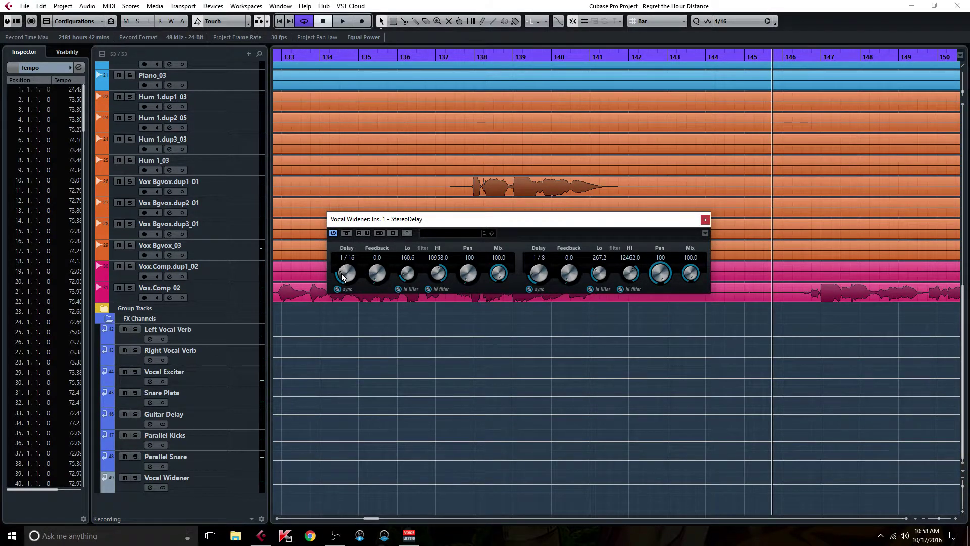
pyautogui.scroll(1, 342, 281)
pyautogui.click(705, 220)
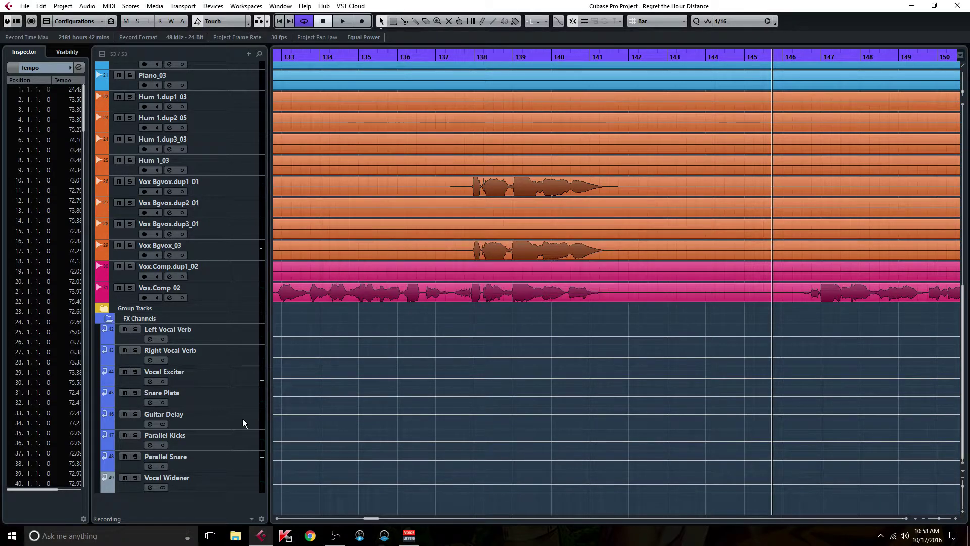
# - During playback, cut the Vocal Widener's low EQ band by 24 dB at 250.2 Hz and its high band by 24 dB at 3367 Hz
pyautogui.click(150, 487)
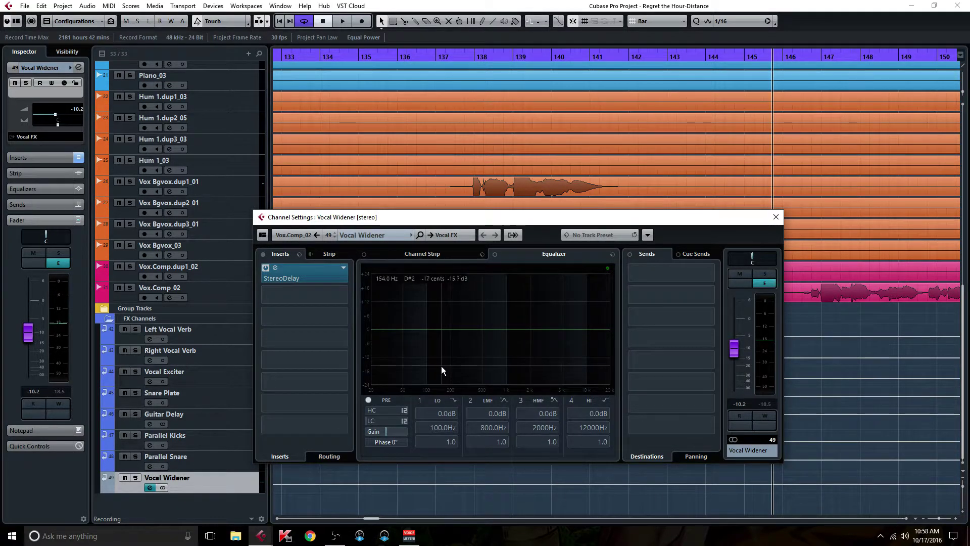
pyautogui.press('space')
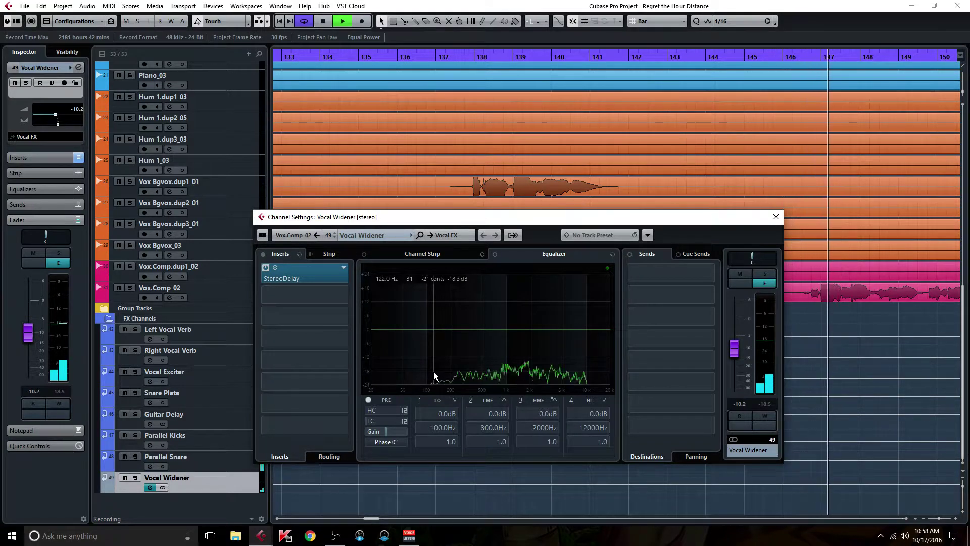
pyautogui.moveTo(392, 329); pyautogui.dragTo(459, 396)
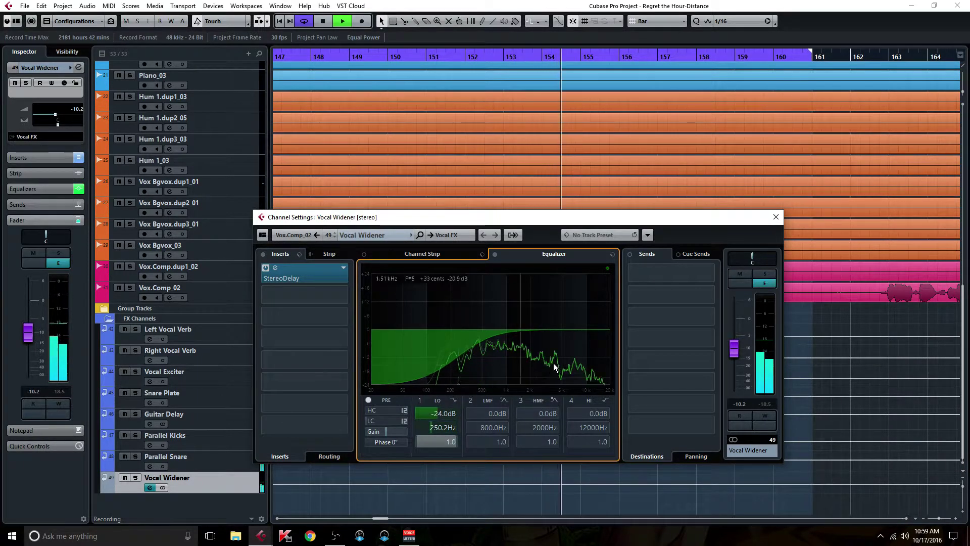
pyautogui.moveTo(593, 328); pyautogui.dragTo(549, 399)
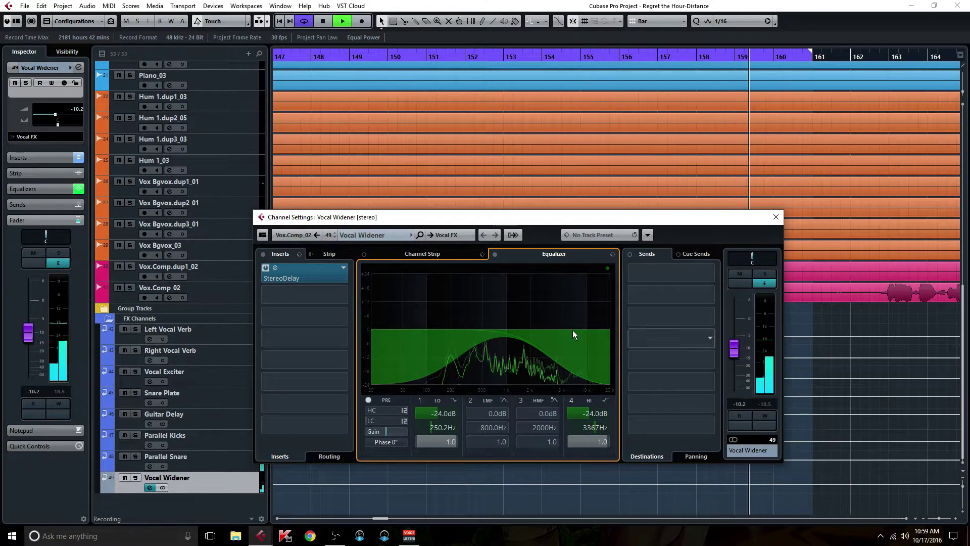
# - Reopen the Vocal Widener's StereoDelay and set the feedback to 16.5 on the first delay and 23.5 on the second
pyautogui.doubleClick(308, 280)
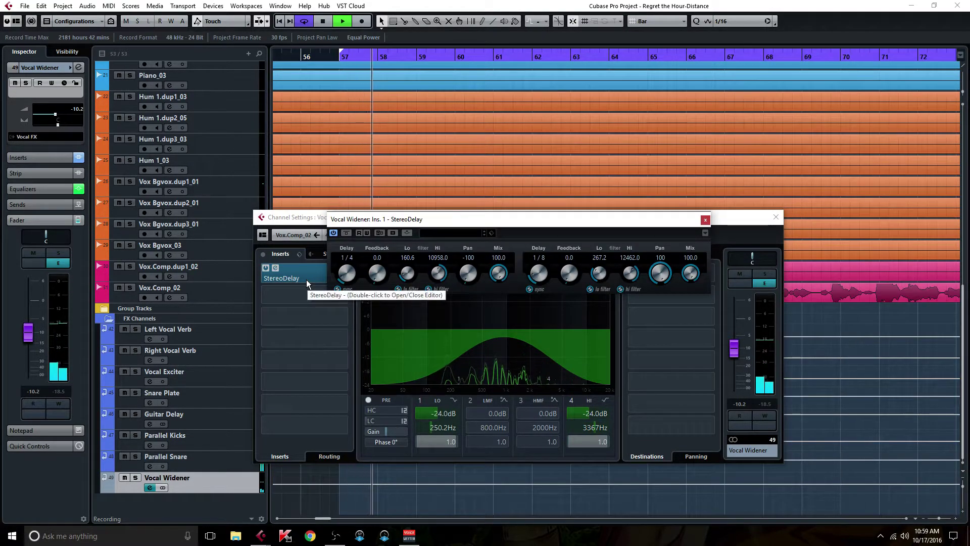
pyautogui.moveTo(371, 272); pyautogui.dragTo(371, 260)
pyautogui.moveTo(570, 275)
pyautogui.mouseDown()
pyautogui.moveTo(563, 253)
pyautogui.moveTo(566, 265)
pyautogui.mouseUp()
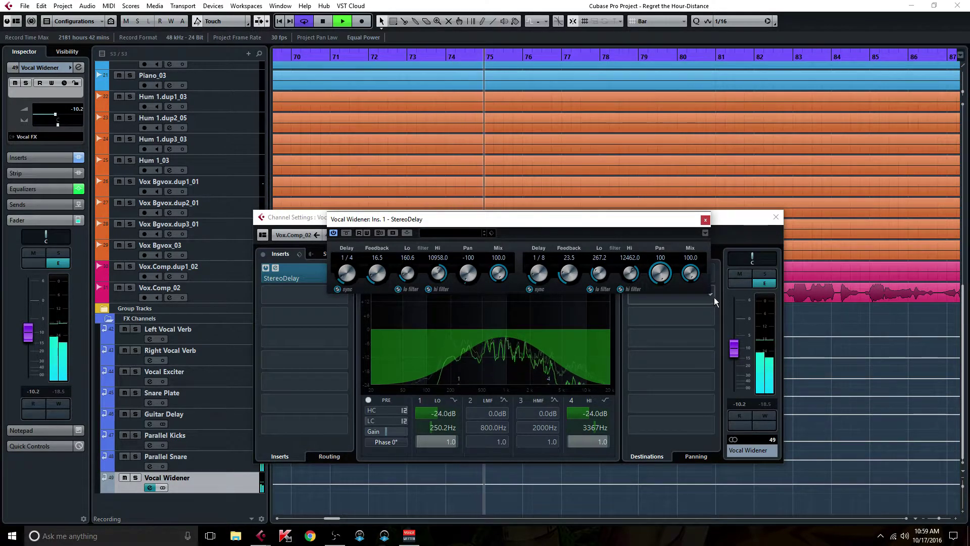
# - Lower the Vocal Widener's fader to -16.6 and move the StereoDelay window above its channel settings
pyautogui.moveTo(734, 349); pyautogui.dragTo(737, 359)
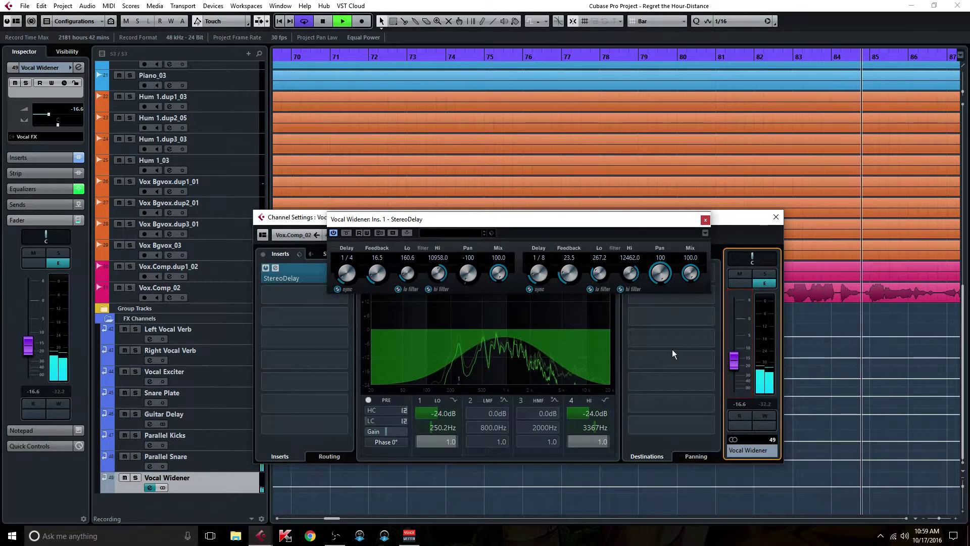
pyautogui.moveTo(647, 220); pyautogui.dragTo(607, 121)
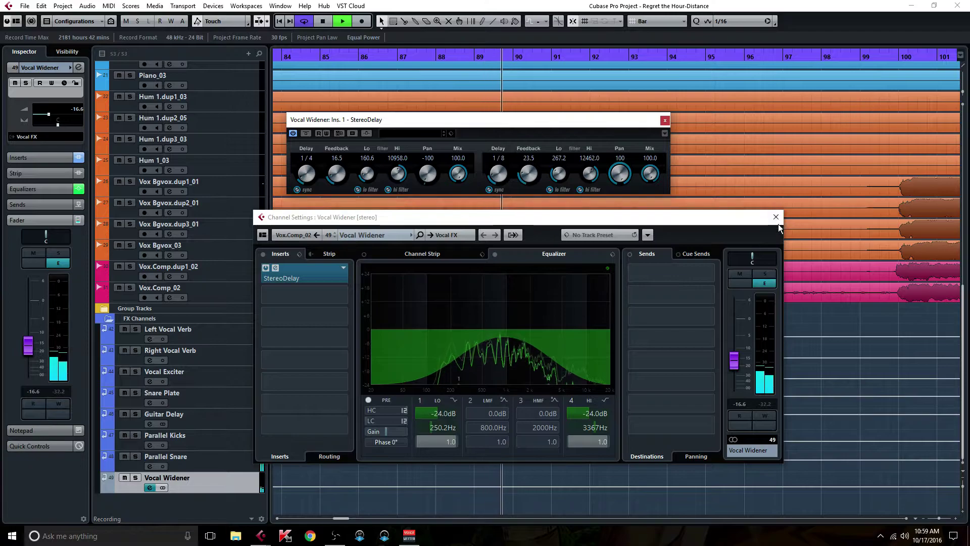
# - Solo Vox.Comp_02, audition the Vocal Widener at different fader levels, settle on -10.9, and release the solo
pyautogui.click(130, 287)
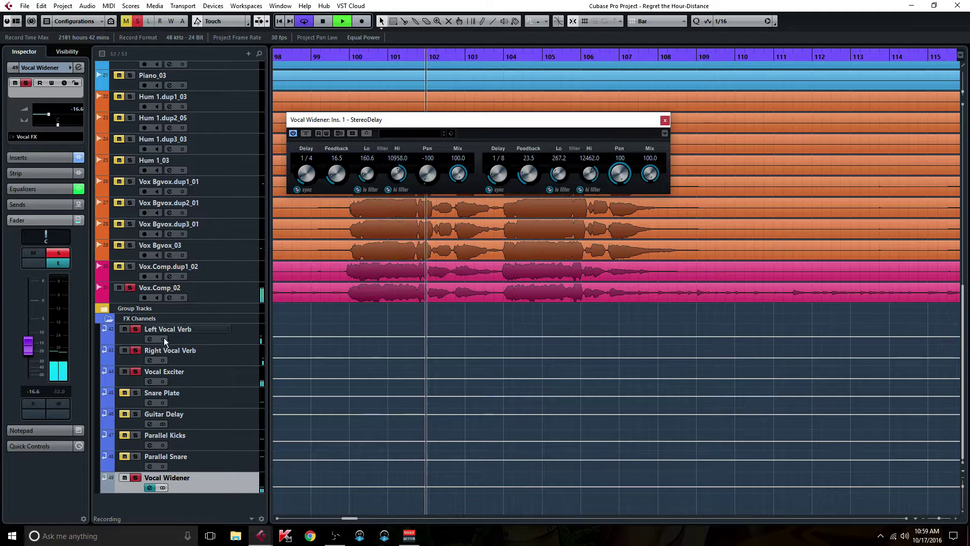
pyautogui.click(151, 486)
pyautogui.moveTo(734, 361); pyautogui.dragTo(737, 356)
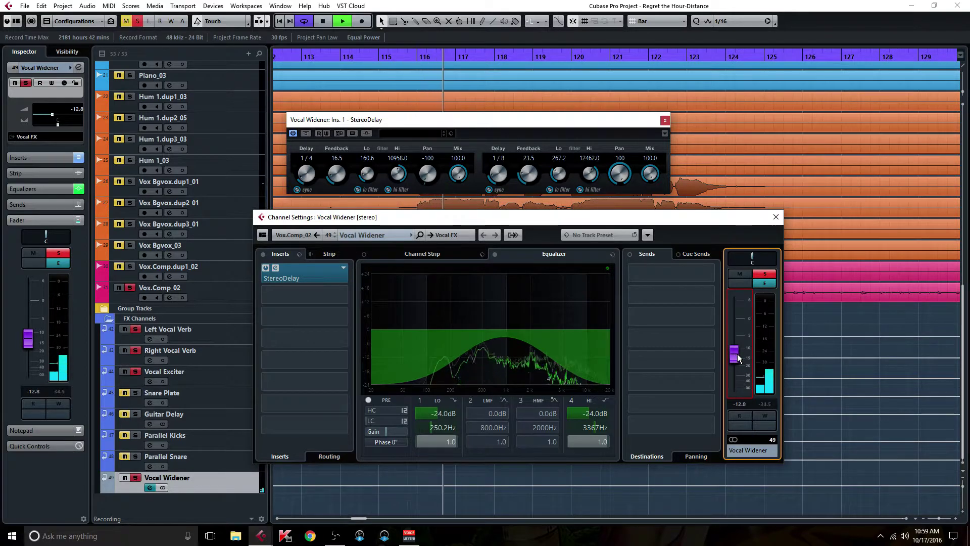
pyautogui.moveTo(738, 357); pyautogui.dragTo(744, 321)
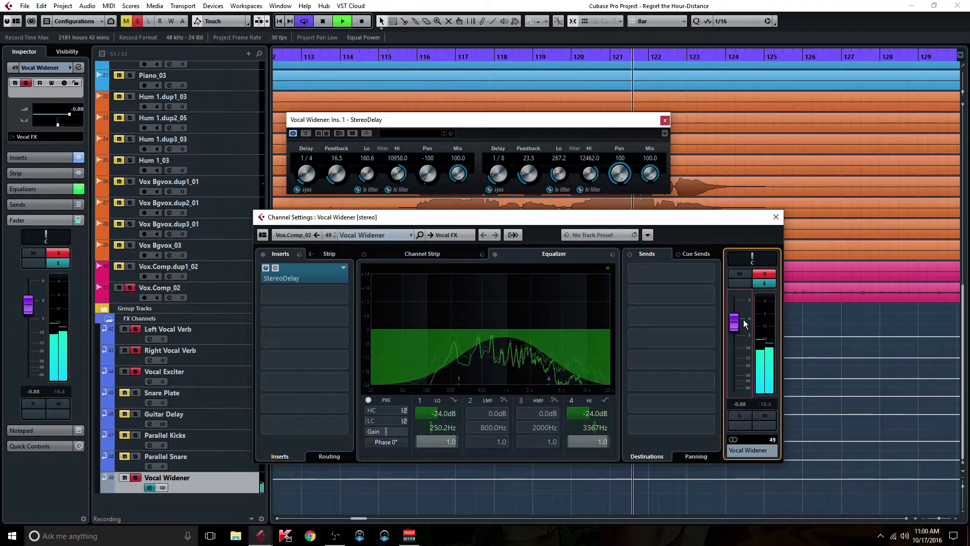
pyautogui.moveTo(745, 323); pyautogui.dragTo(743, 352)
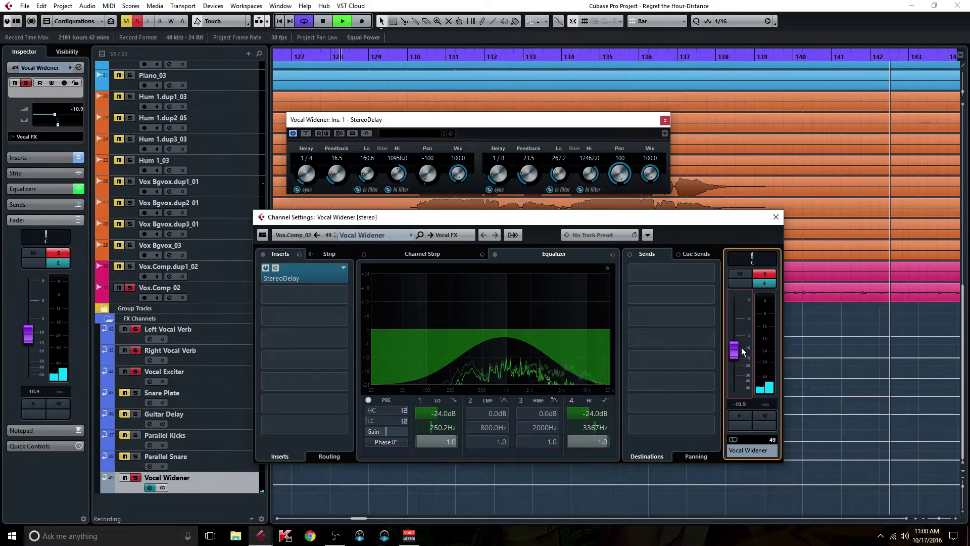
pyautogui.click(129, 287)
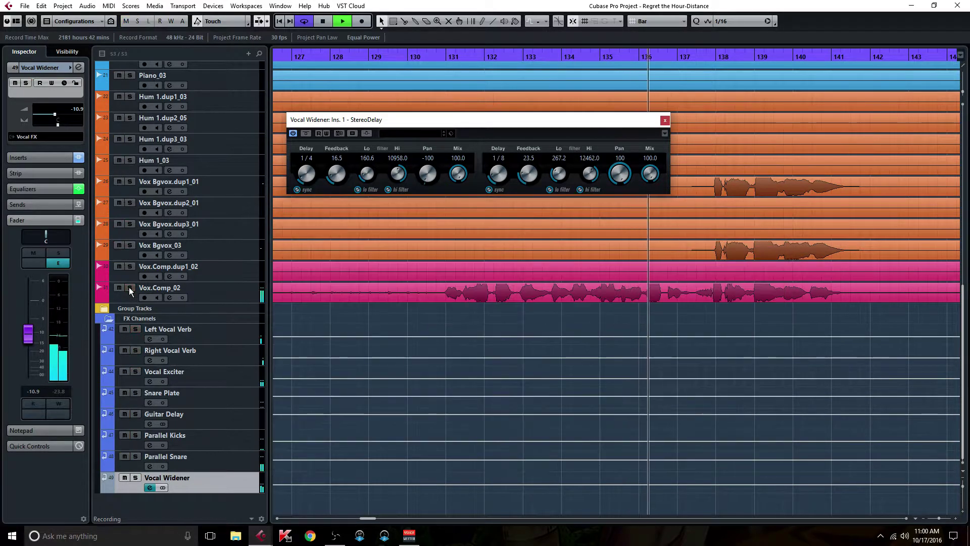
# - Balance the Vocal Widener in the full mix with its fader at -12.3, moving its channel settings window clear of StereoDelay
pyautogui.click(169, 297)
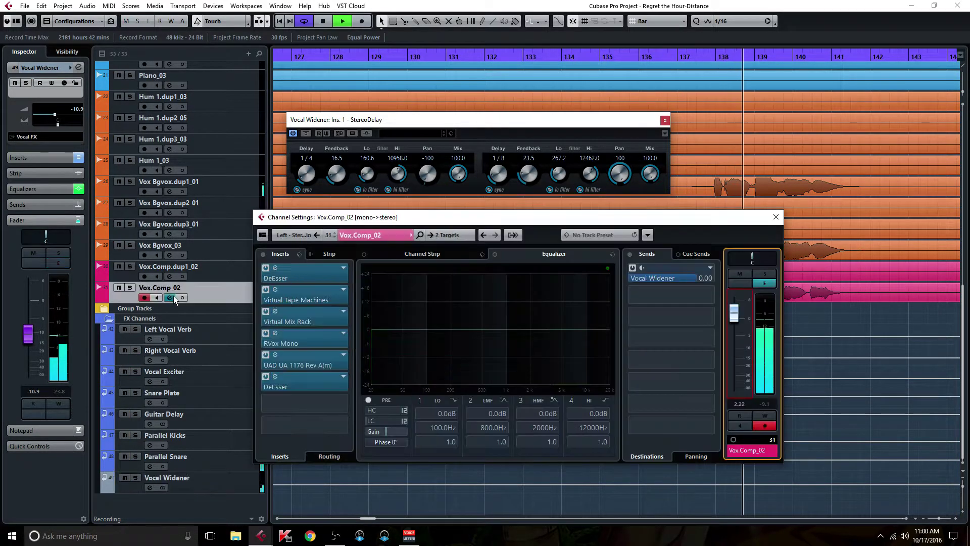
pyautogui.click(150, 488)
pyautogui.moveTo(736, 350); pyautogui.dragTo(739, 359)
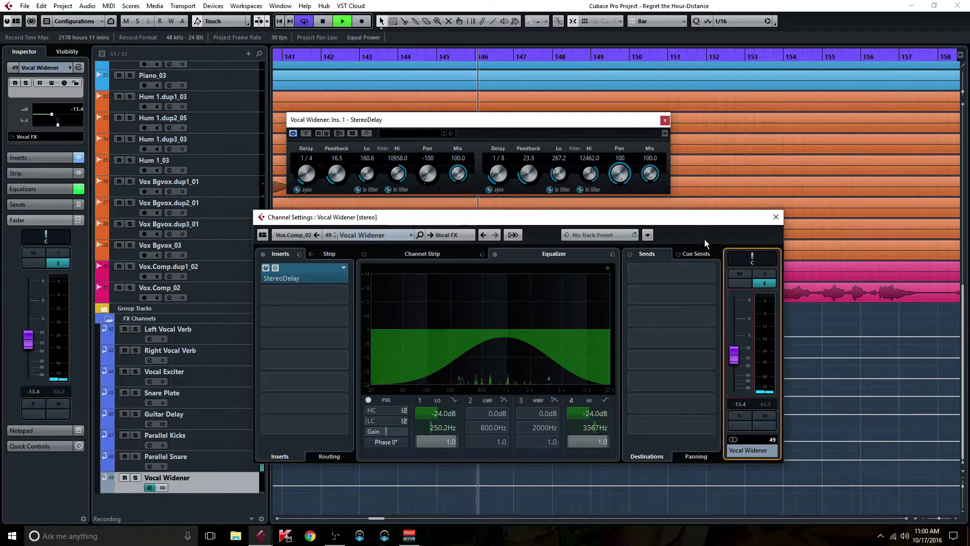
pyautogui.moveTo(690, 214); pyautogui.dragTo(693, 258)
pyautogui.moveTo(736, 394); pyautogui.dragTo(736, 391)
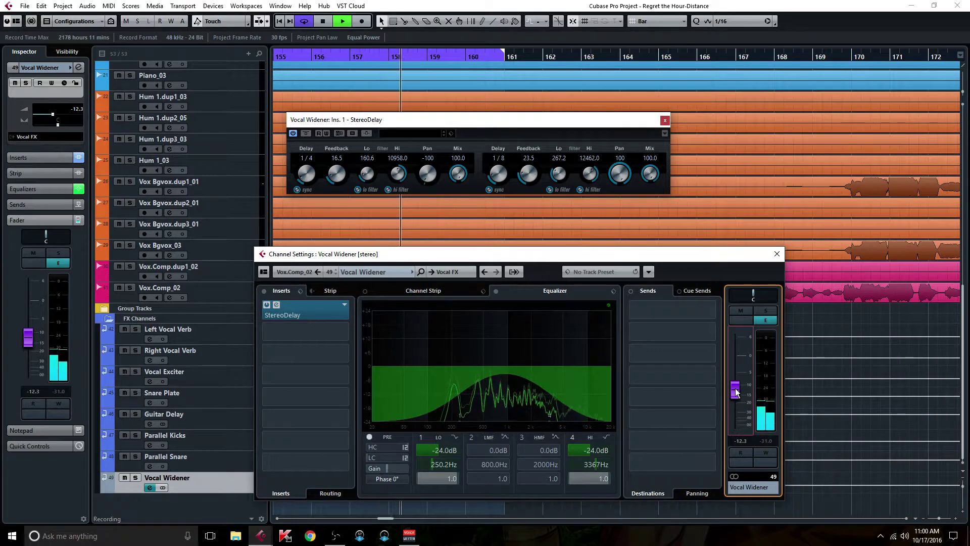
# - Audition Vox.Comp_02 in solo with the Vocal Widener, release the solo to hear the full mix, and stop playback
pyautogui.click(128, 287)
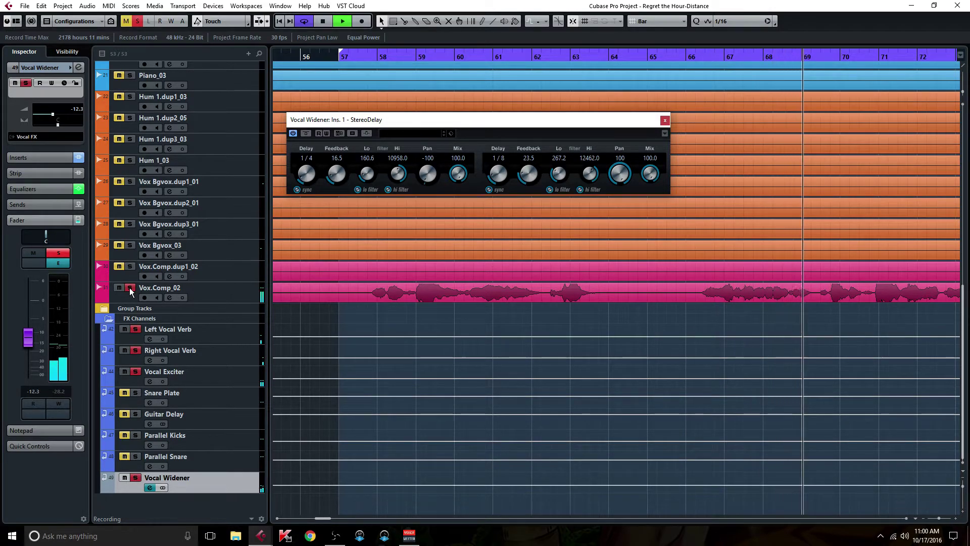
pyautogui.click(130, 287)
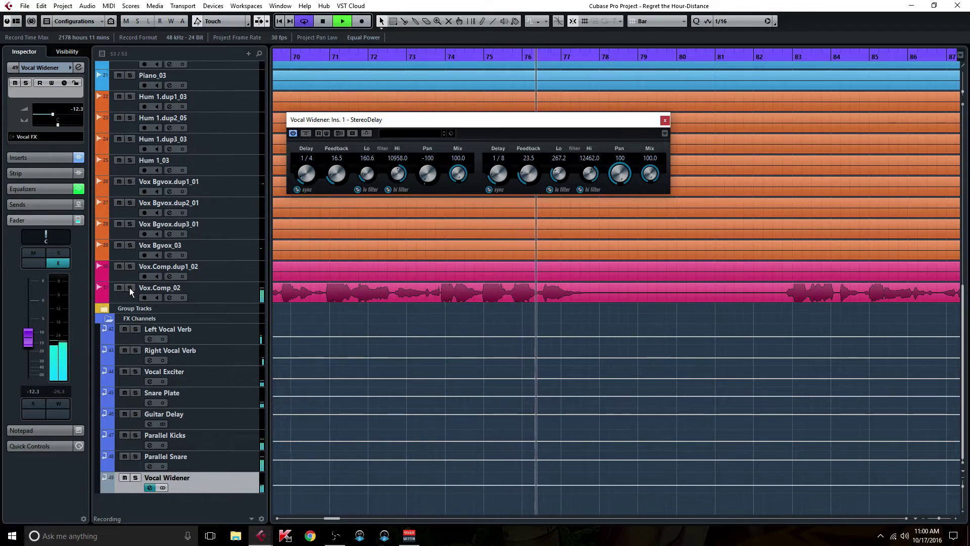
pyautogui.press('space')
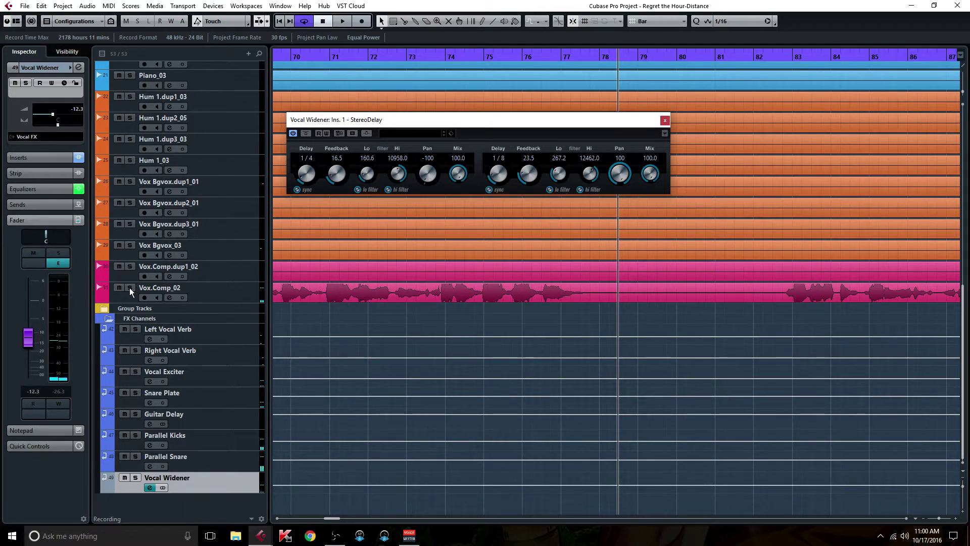
# - Bypass the Vocal Widener's equalizer in its channel settings and close them, keeping the StereoDelay window open
pyautogui.moveTo(388, 120); pyautogui.dragTo(420, 144)
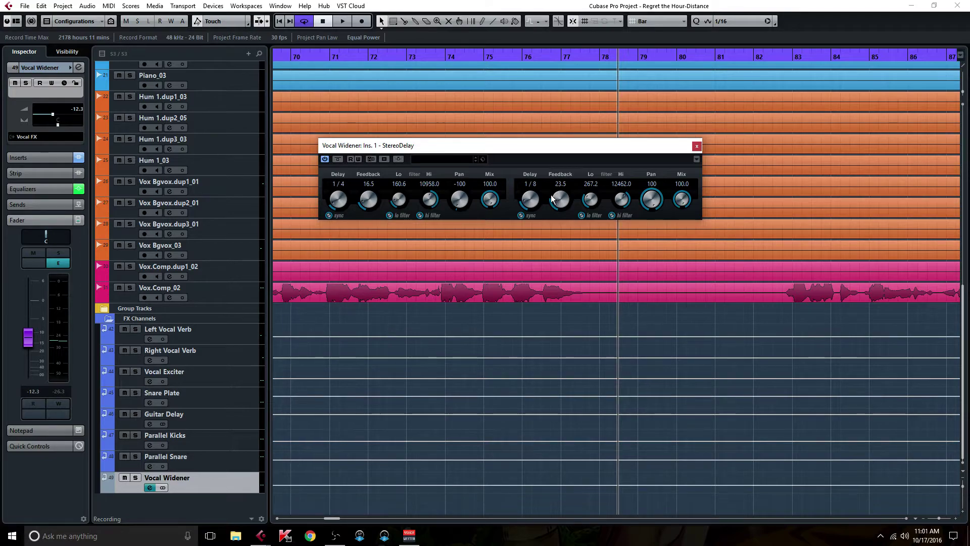
pyautogui.click(152, 489)
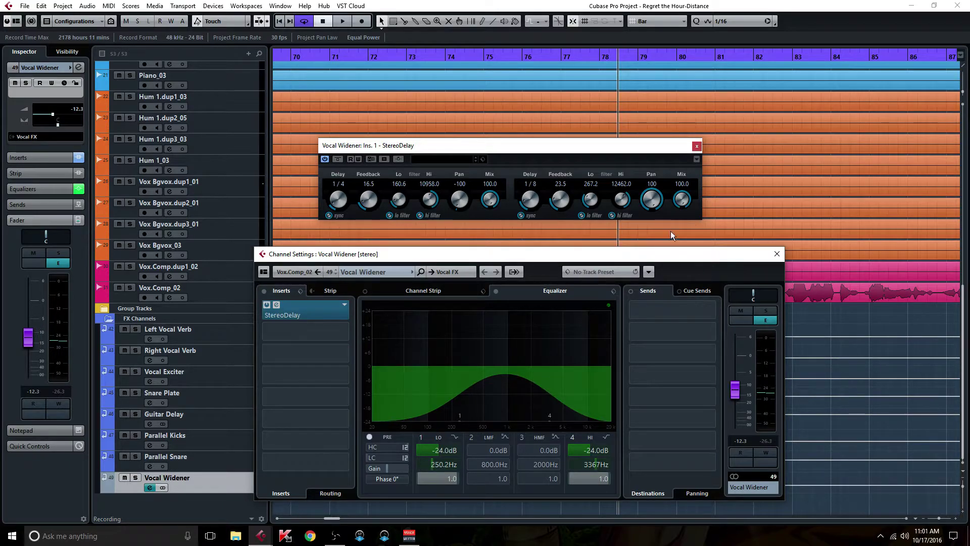
pyautogui.moveTo(560, 144); pyautogui.dragTo(642, 135)
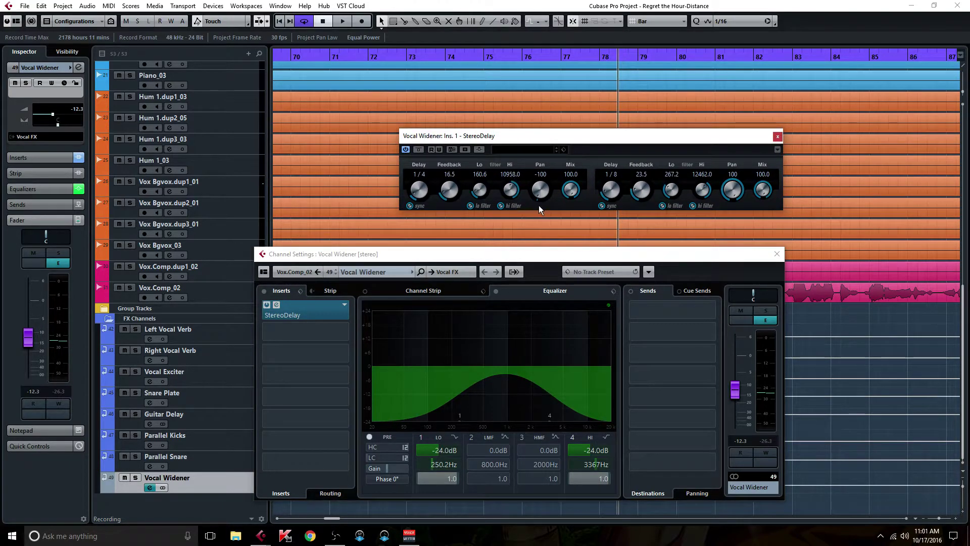
pyautogui.moveTo(576, 141); pyautogui.dragTo(517, 139)
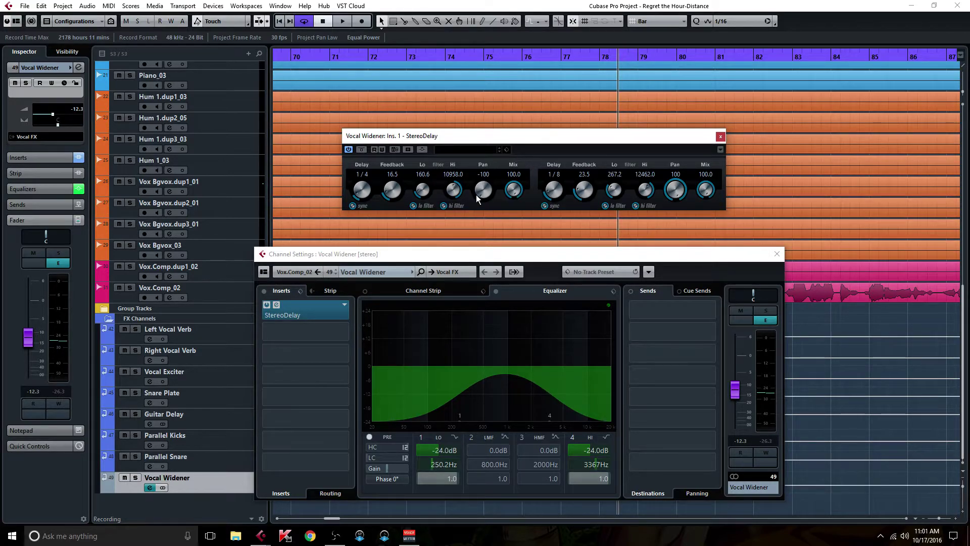
pyautogui.click(497, 291)
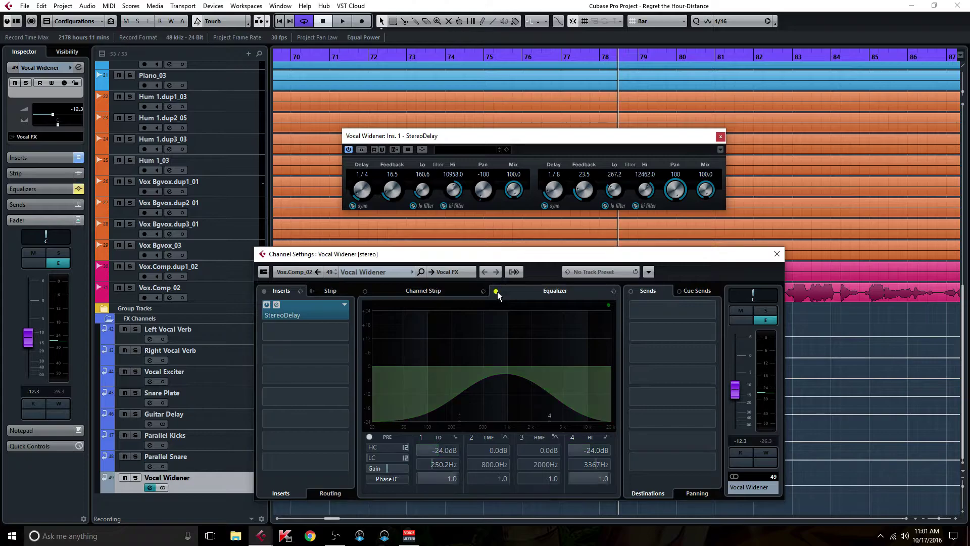
pyautogui.click(777, 254)
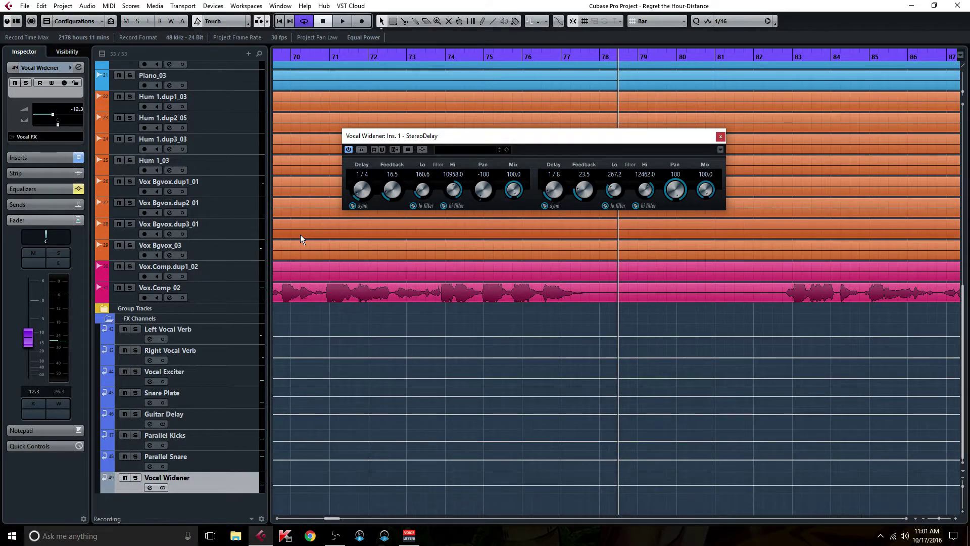
# - Turn off StereoDelay's tempo sync, set the first delay to 166.4 and the second to 156.4, and reset both feedbacks to 0.0
pyautogui.click(353, 205)
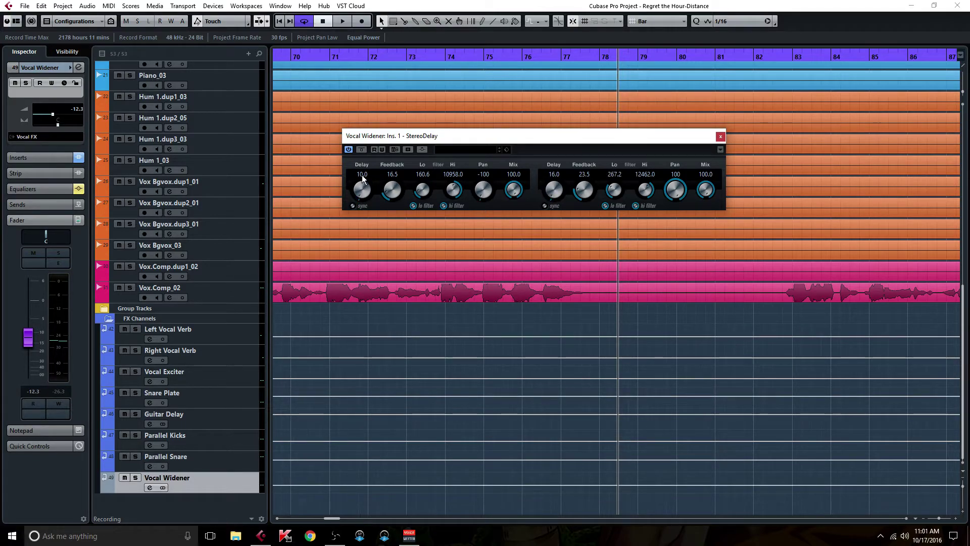
pyautogui.write('4')
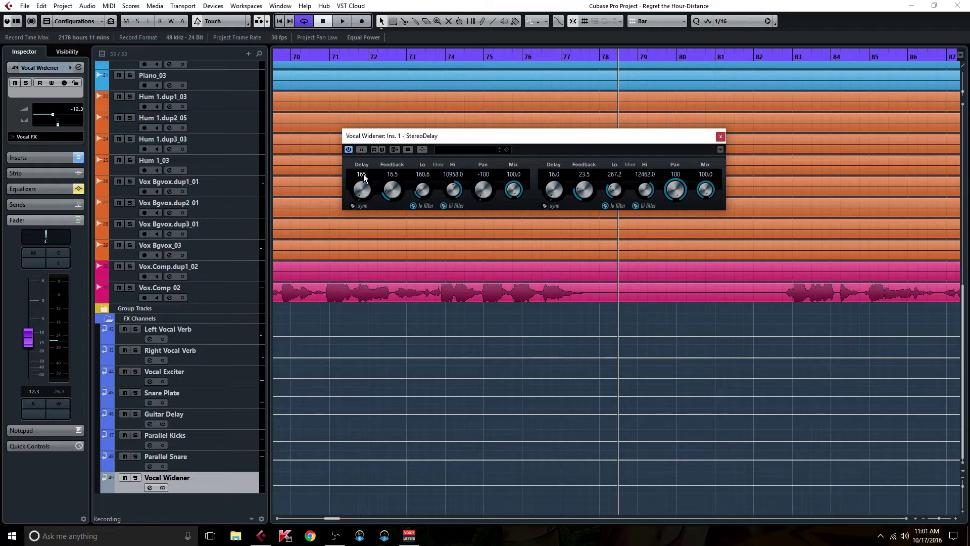
pyautogui.write('.4')
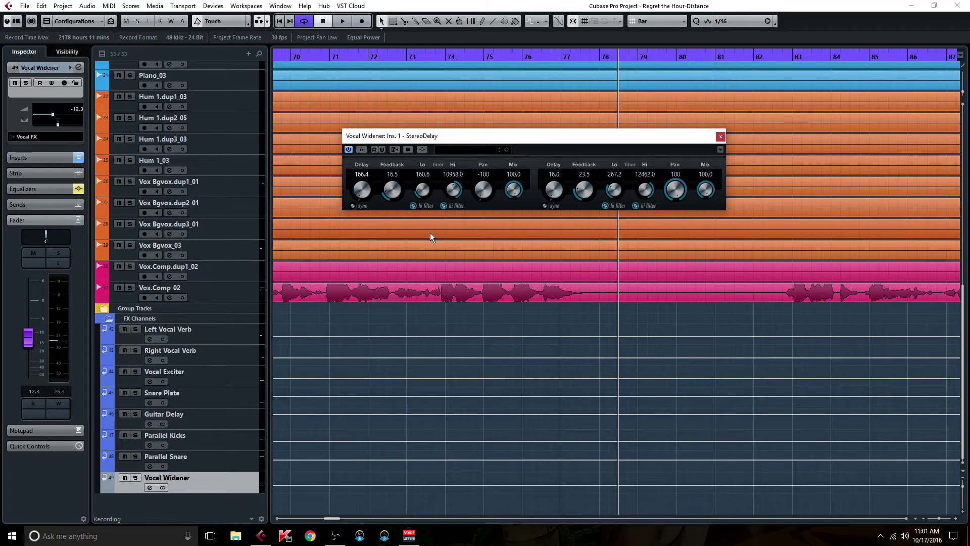
pyautogui.press('Return')
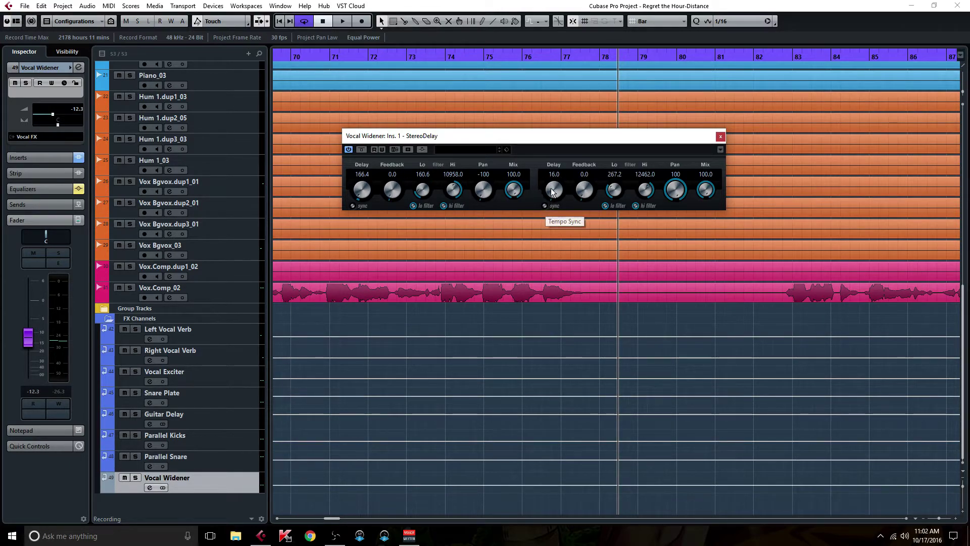
pyautogui.click(554, 174)
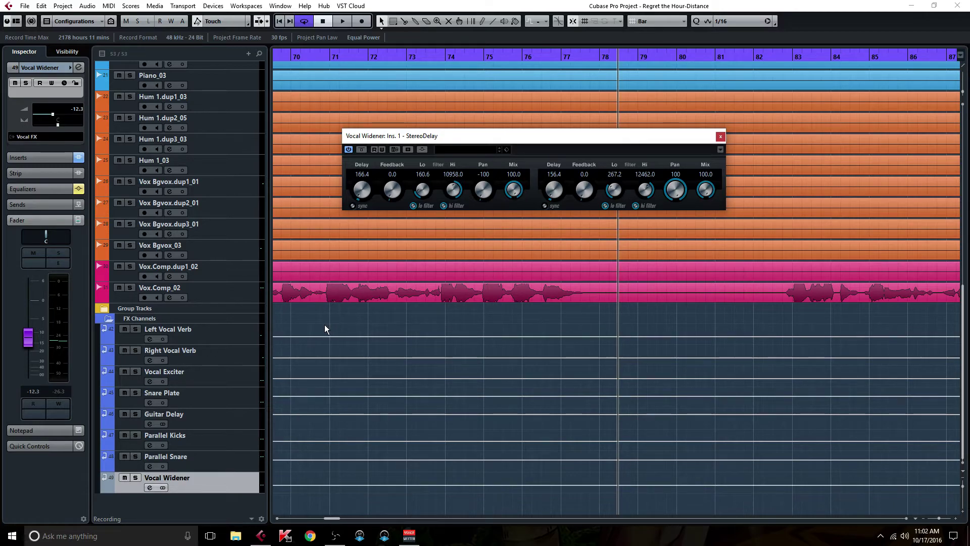
# - Play from bar 57, raise the Vocal Widener's fader to -10.2, and briefly solo Vox.Comp_02 to audition the widening
pyautogui.hscroll(-5, 331, 517)
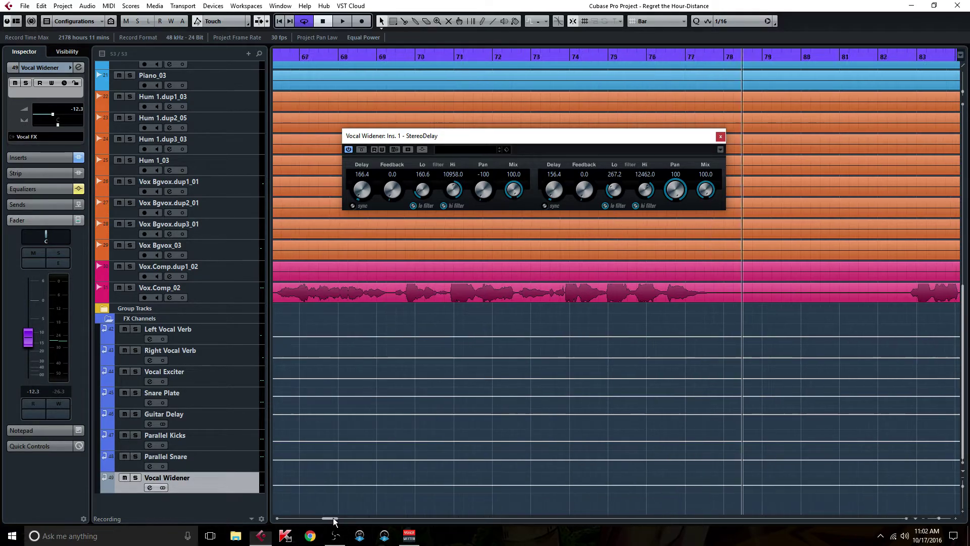
pyautogui.click(533, 57)
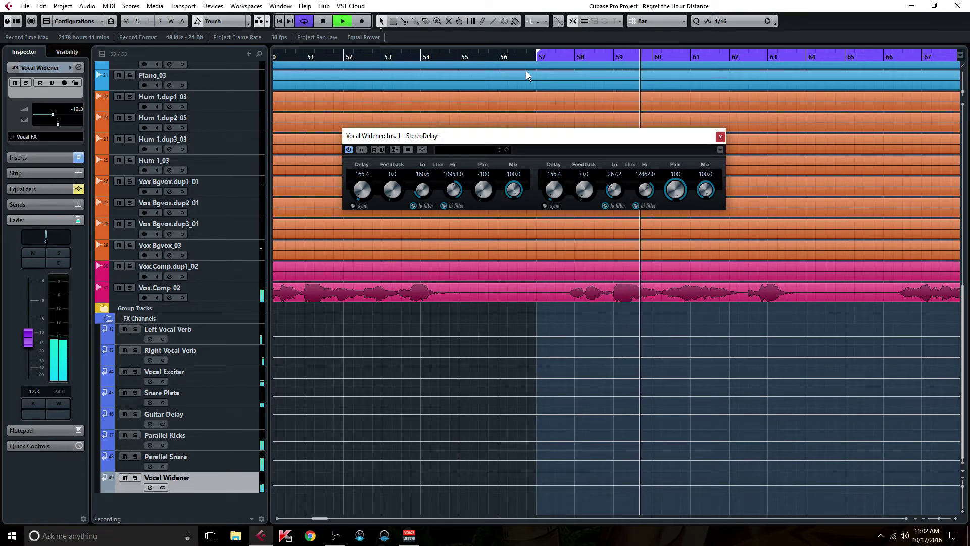
pyautogui.click(150, 487)
pyautogui.moveTo(736, 392); pyautogui.dragTo(738, 388)
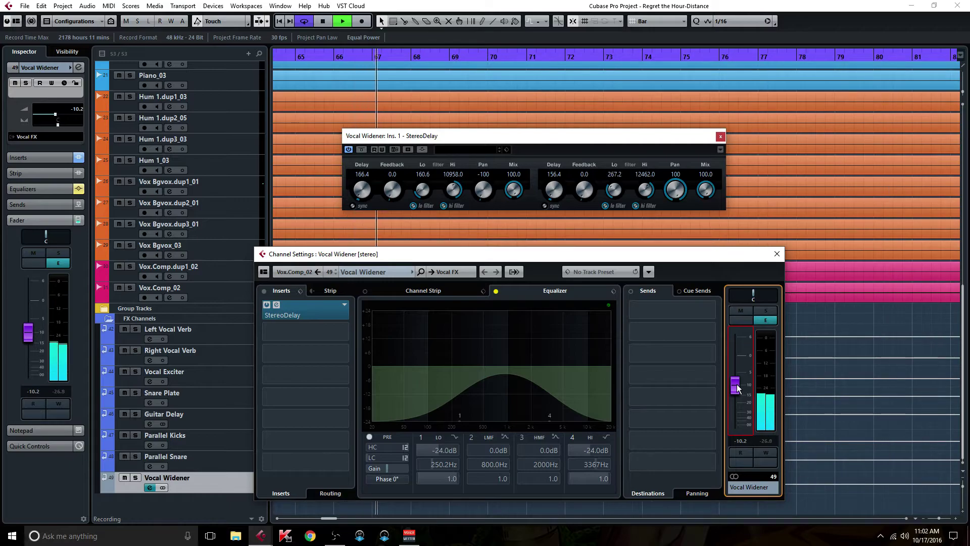
pyautogui.click(128, 288)
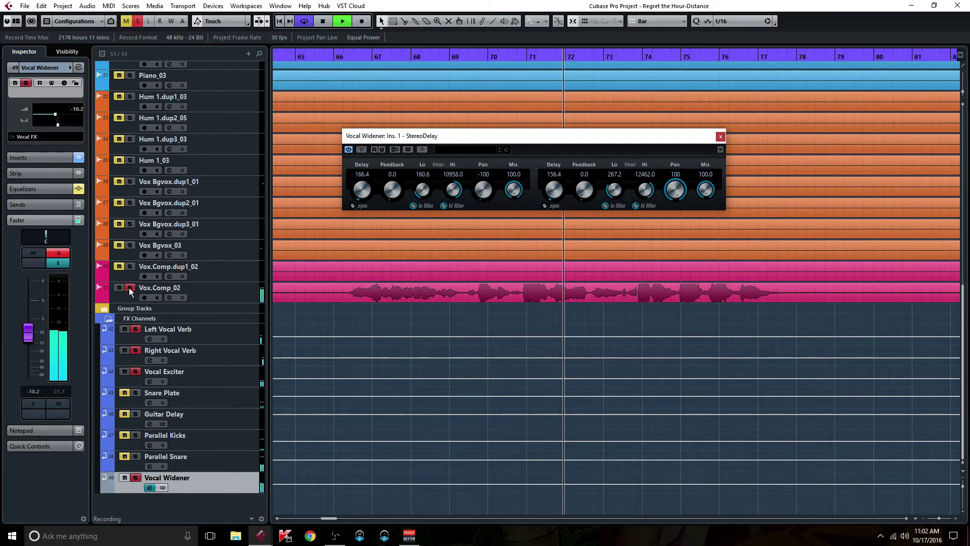
pyautogui.click(129, 288)
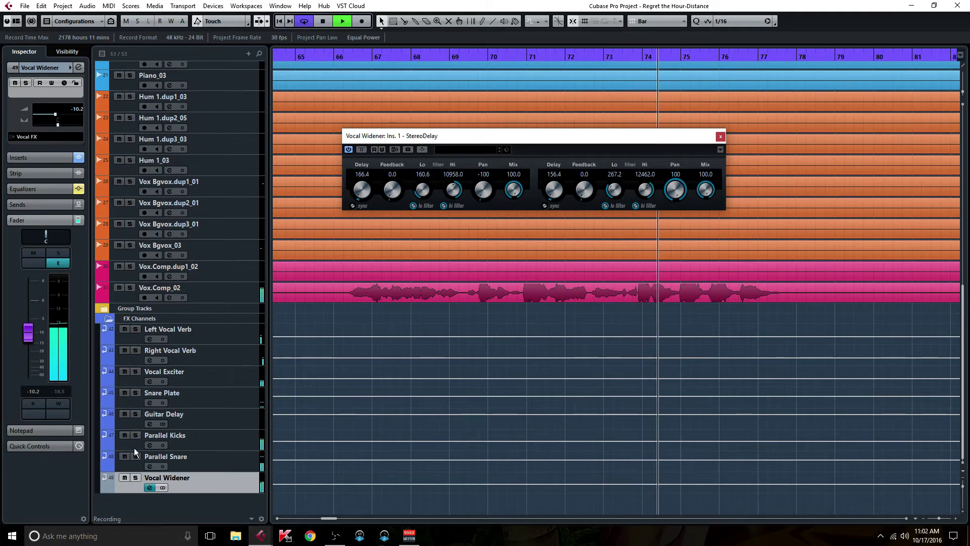
# - Lower the Vocal Widener's fader to -15.7 against the full mix and close its channel settings
pyautogui.click(150, 487)
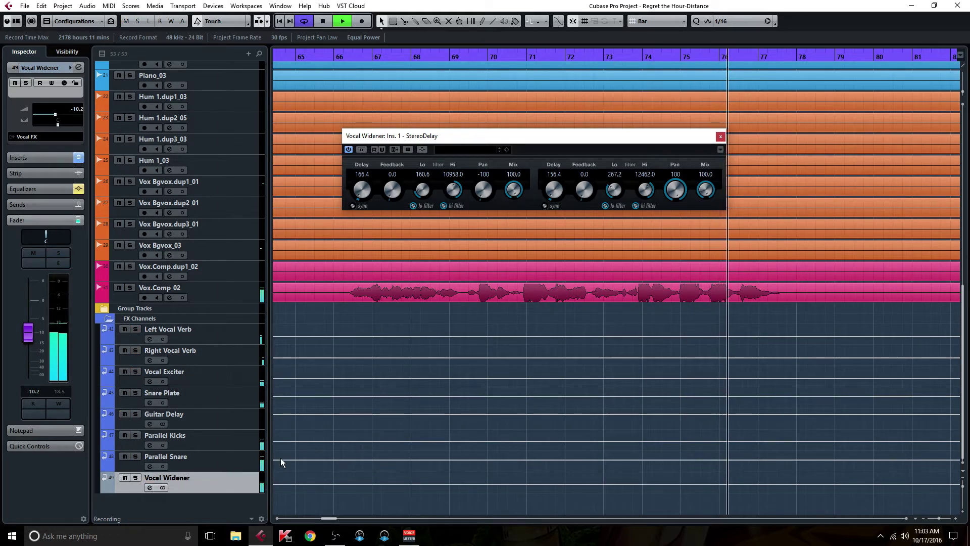
pyautogui.click(150, 487)
pyautogui.moveTo(735, 387); pyautogui.dragTo(737, 392)
pyautogui.moveTo(669, 258); pyautogui.dragTo(548, 286)
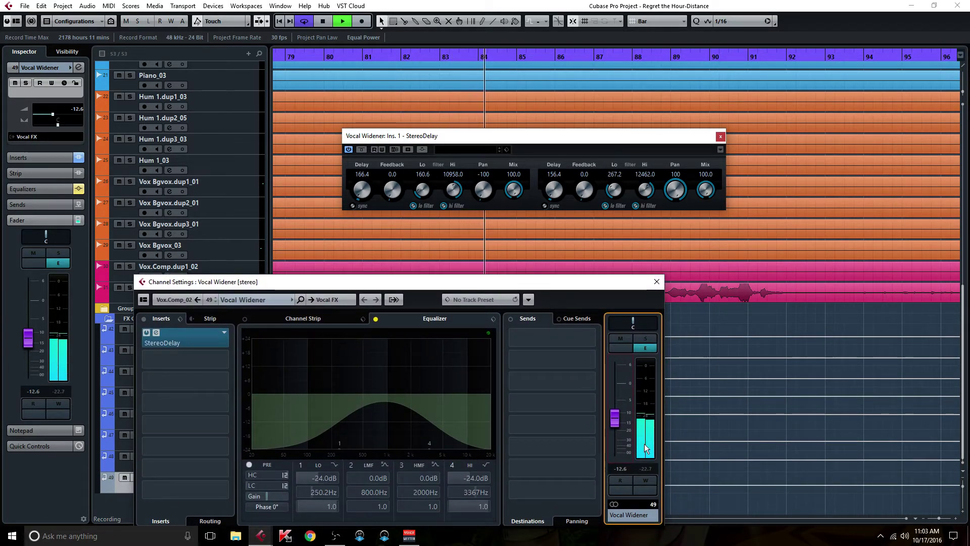
pyautogui.moveTo(615, 419); pyautogui.dragTo(617, 427)
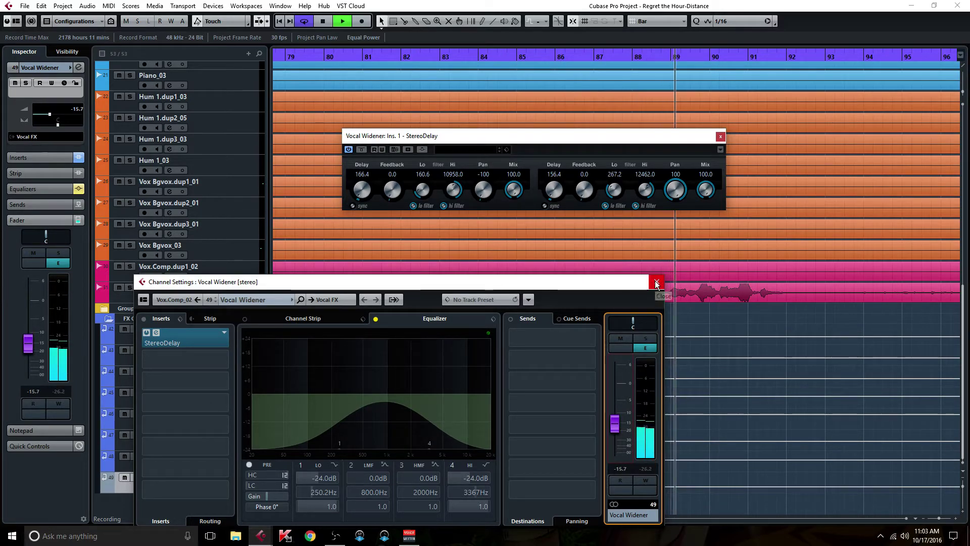
pyautogui.moveTo(624, 285); pyautogui.dragTo(754, 235)
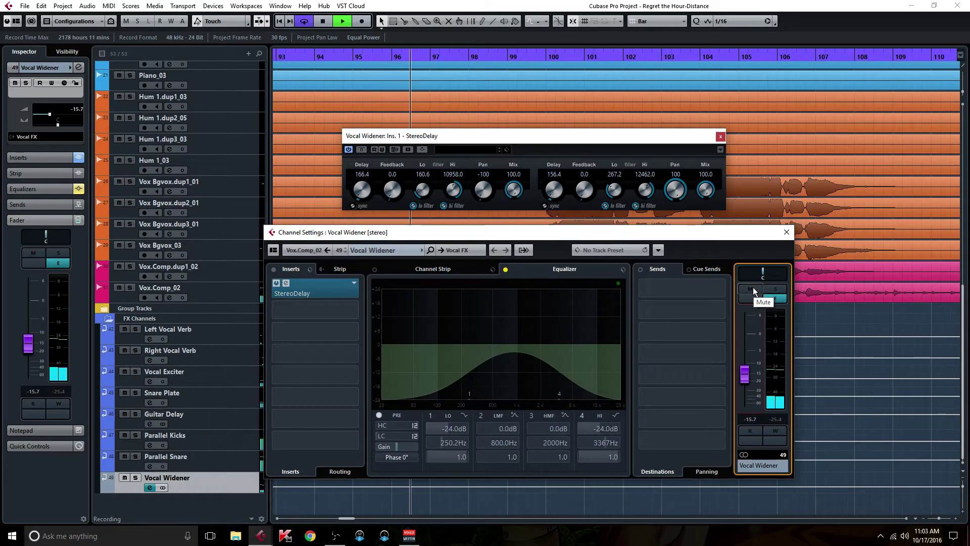
pyautogui.click(786, 232)
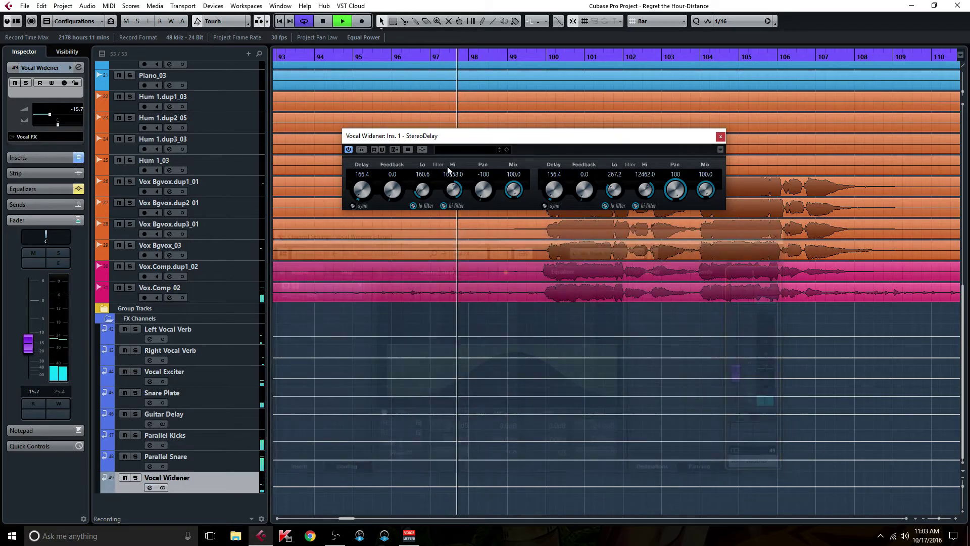
# - Compare the full mix with StereoDelay bypassed and active, leave it active, and stop playback
pyautogui.click(362, 151)
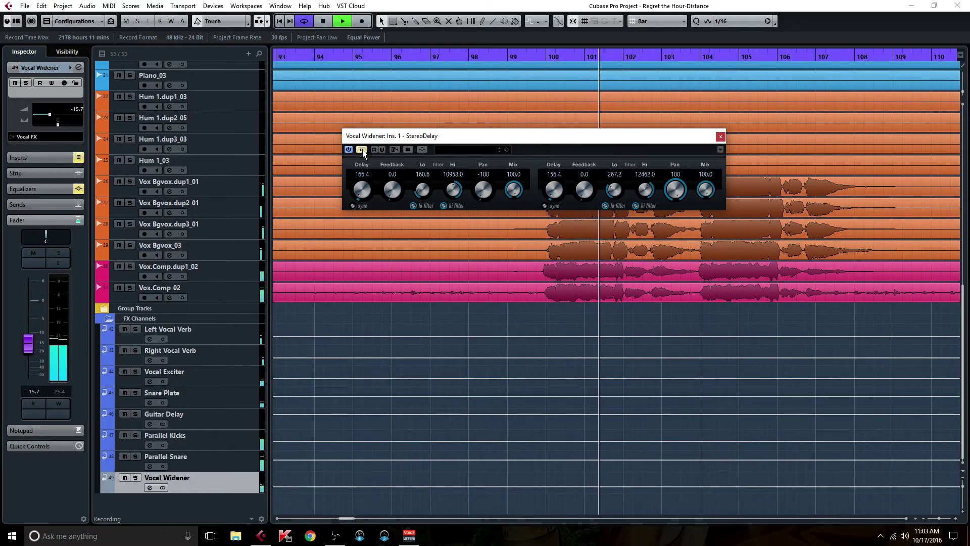
pyautogui.click(362, 150)
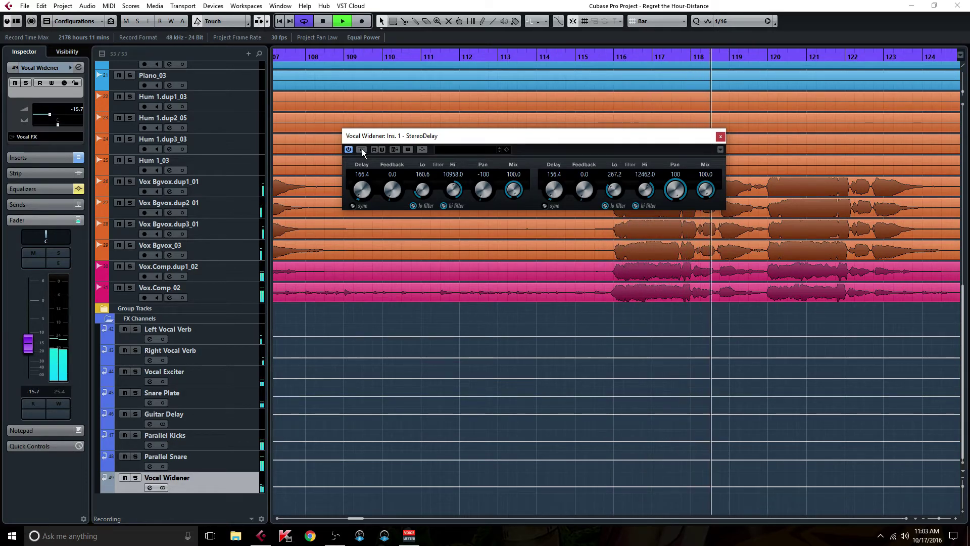
pyautogui.click(362, 150)
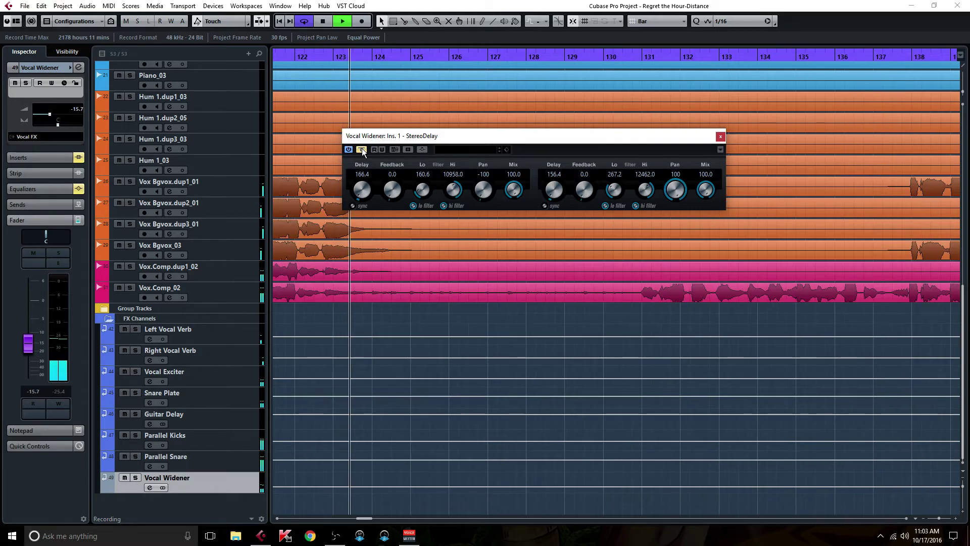
pyautogui.click(362, 150)
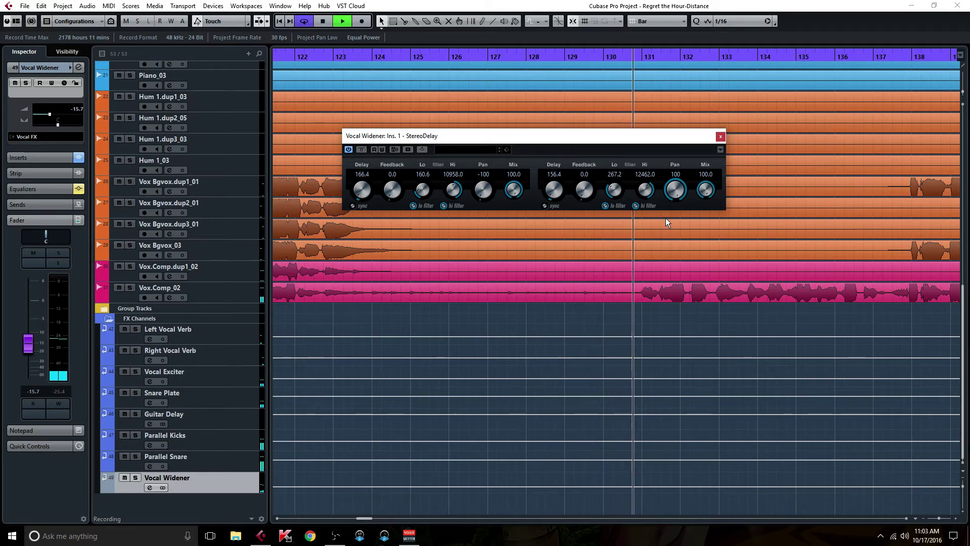
pyautogui.press('space')
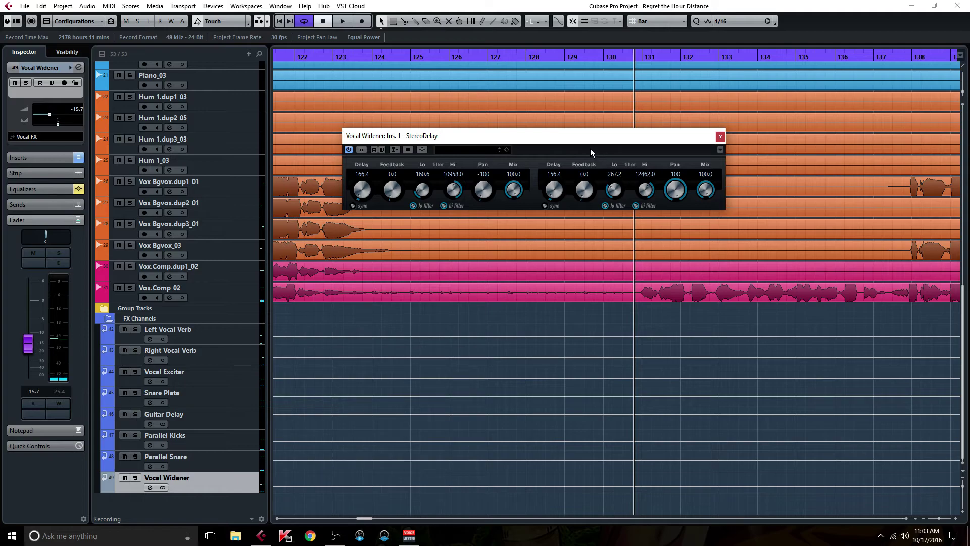
pyautogui.moveTo(439, 136); pyautogui.dragTo(454, 324)
pyautogui.moveTo(600, 324); pyautogui.dragTo(589, 177)
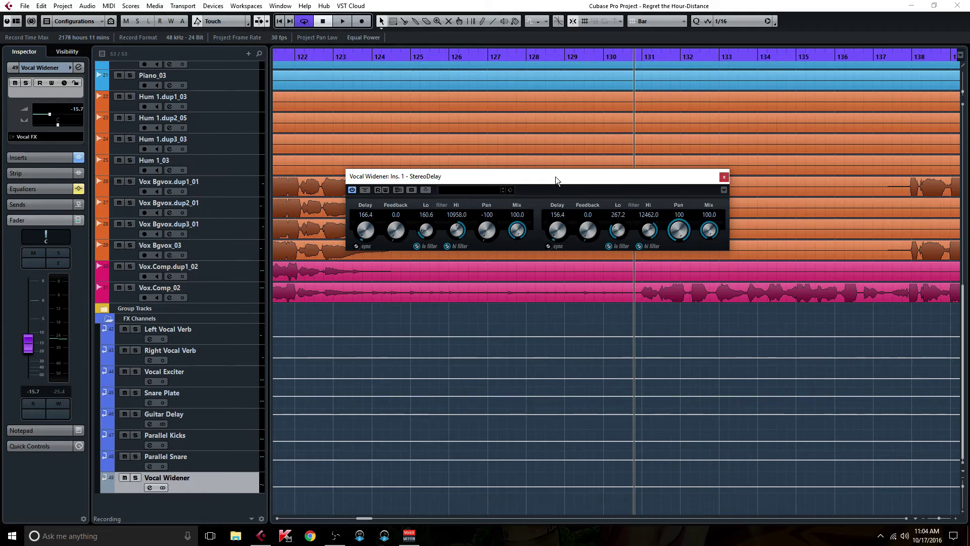
pyautogui.moveTo(535, 176); pyautogui.dragTo(499, 313)
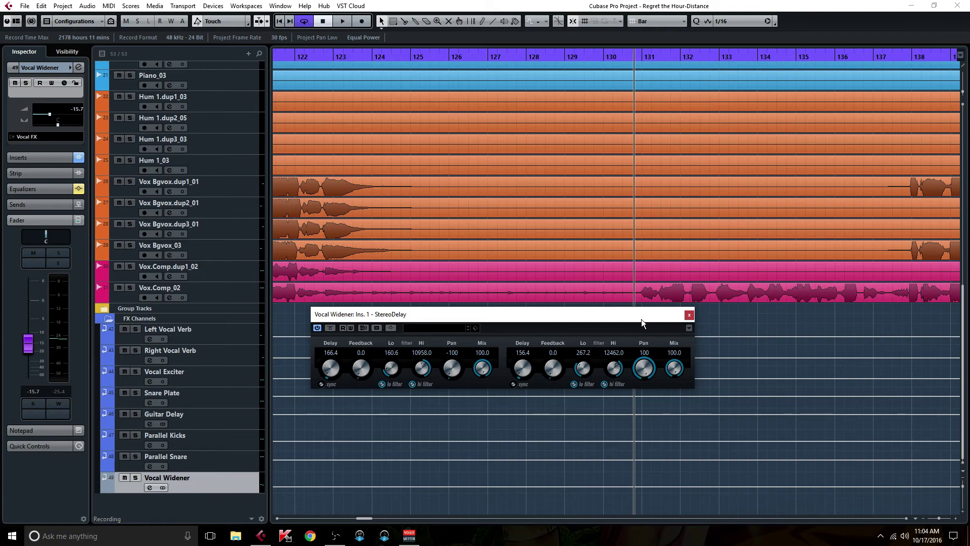
pyautogui.moveTo(635, 320)
pyautogui.mouseDown()
pyautogui.moveTo(622, 317)
pyautogui.moveTo(627, 332)
pyautogui.mouseUp()
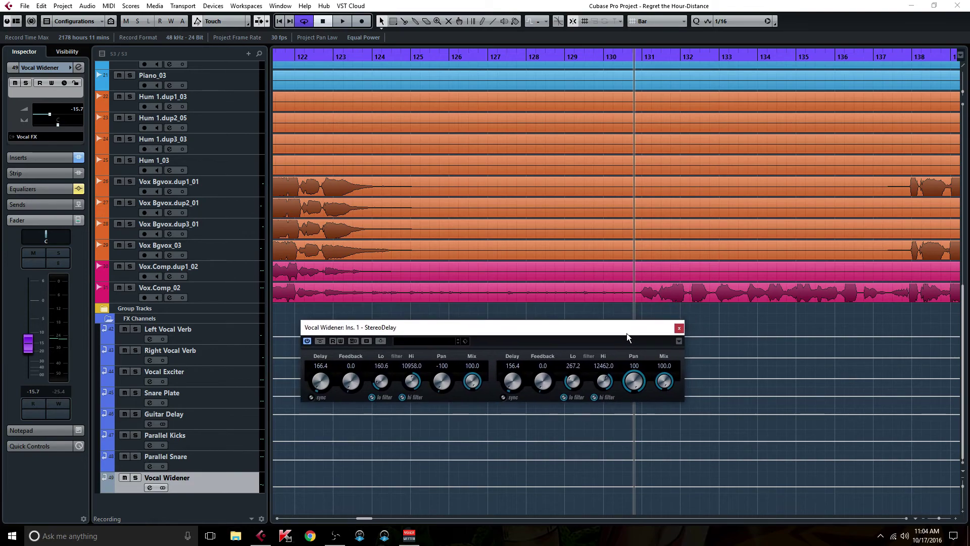
# - Collapse the FX Channels folder and move the StereoDelay window up over the piano and hum tracks
pyautogui.click(109, 321)
pyautogui.moveTo(411, 325); pyautogui.dragTo(447, 268)
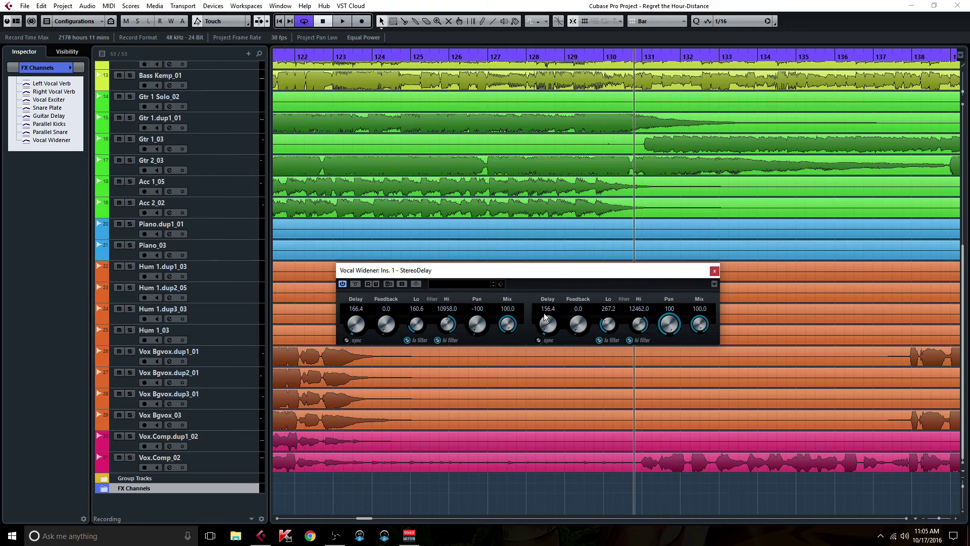
pyautogui.moveTo(558, 271); pyautogui.dragTo(549, 233)
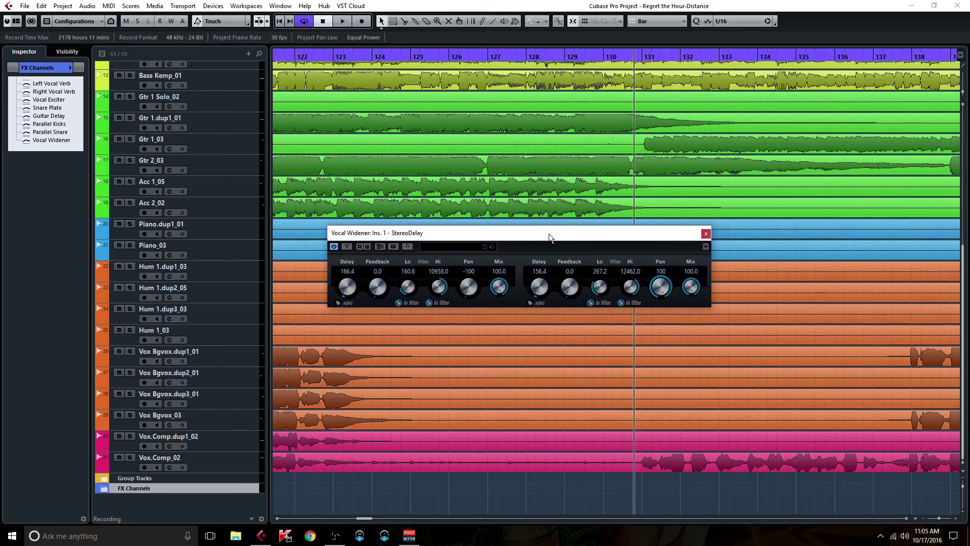